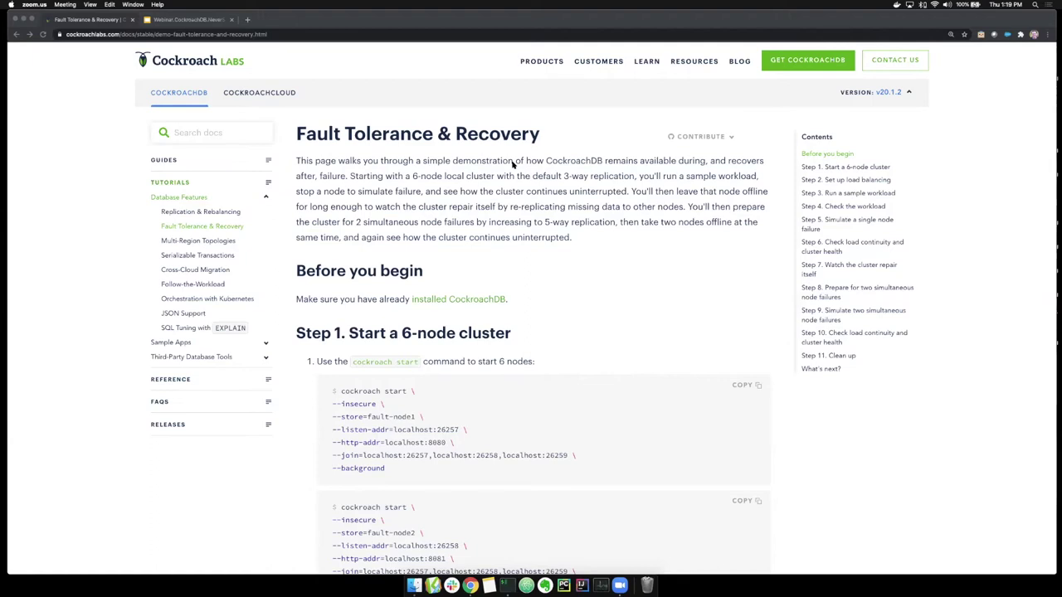
# - Switch to iTerm and run the ./local_resilience_demo.sh script to start the local cluster demo
pyautogui.press('super+Tab')
pyautogui.press('super+Tab')
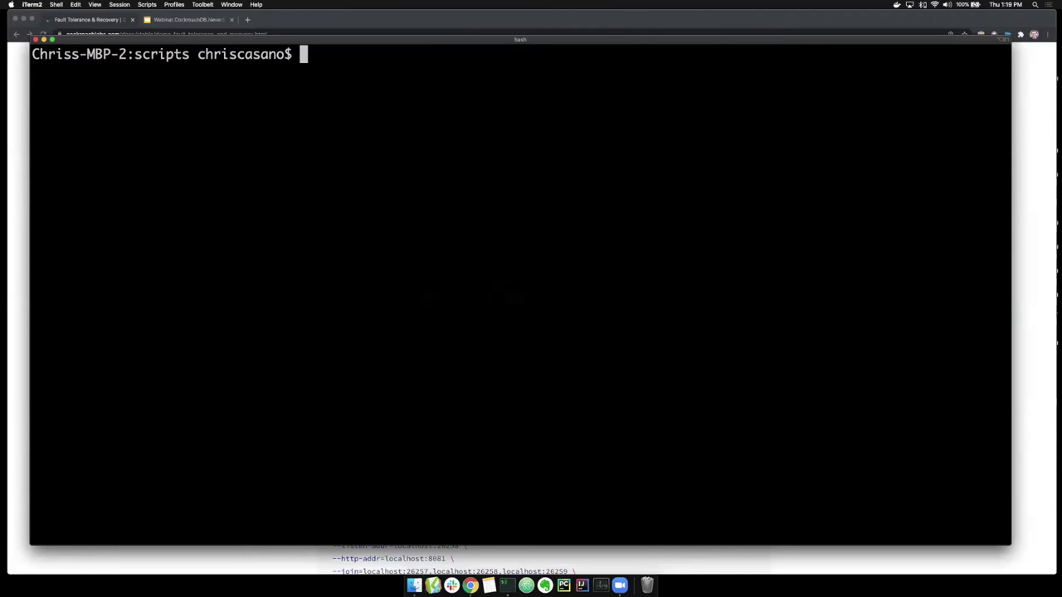
pyautogui.write('./local_')
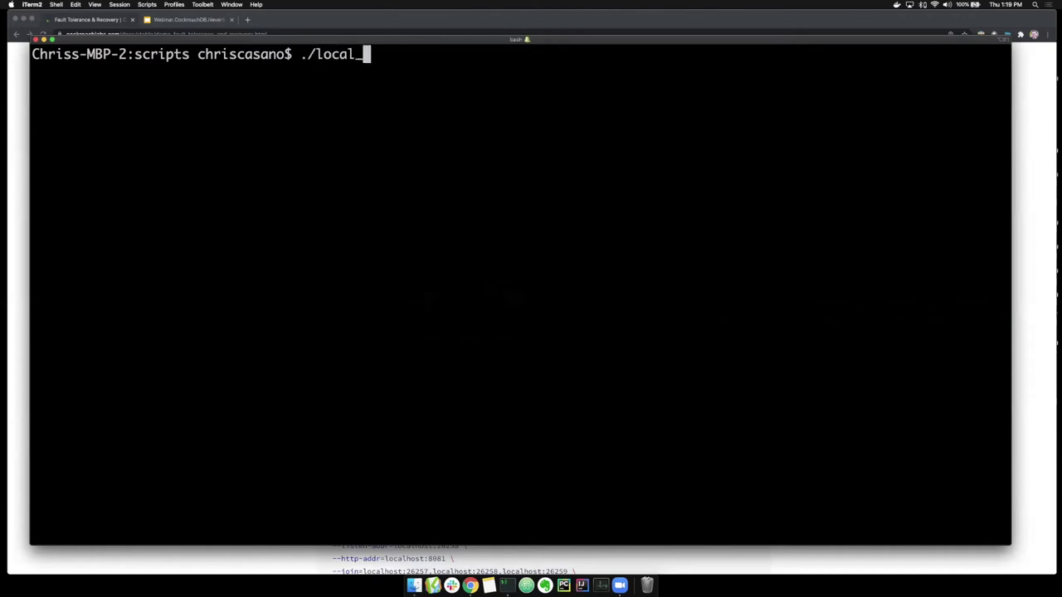
pyautogui.write('re')
pyautogui.press('Tab')
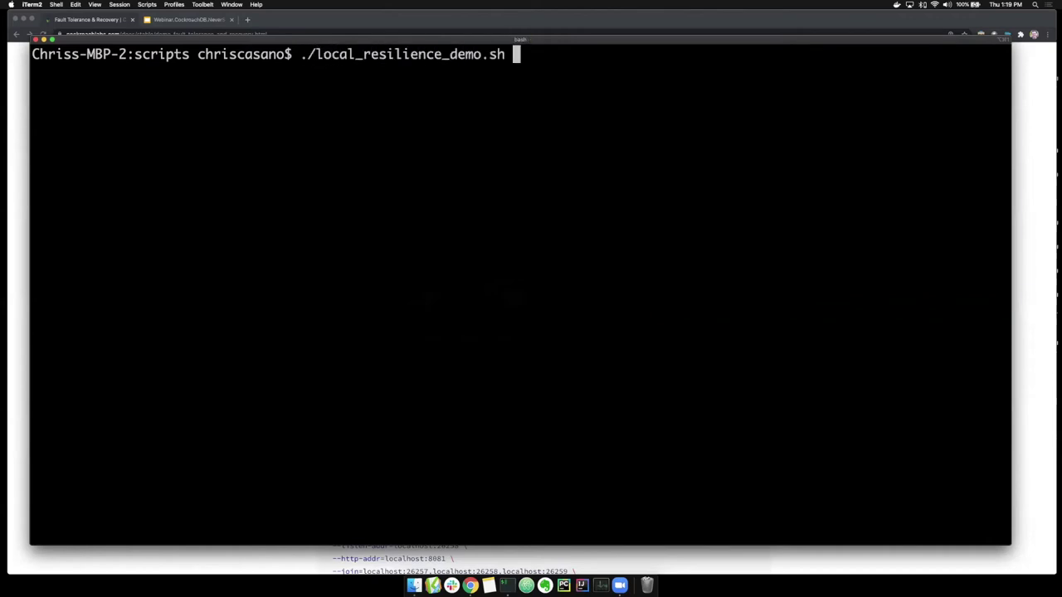
pyautogui.press('Return')
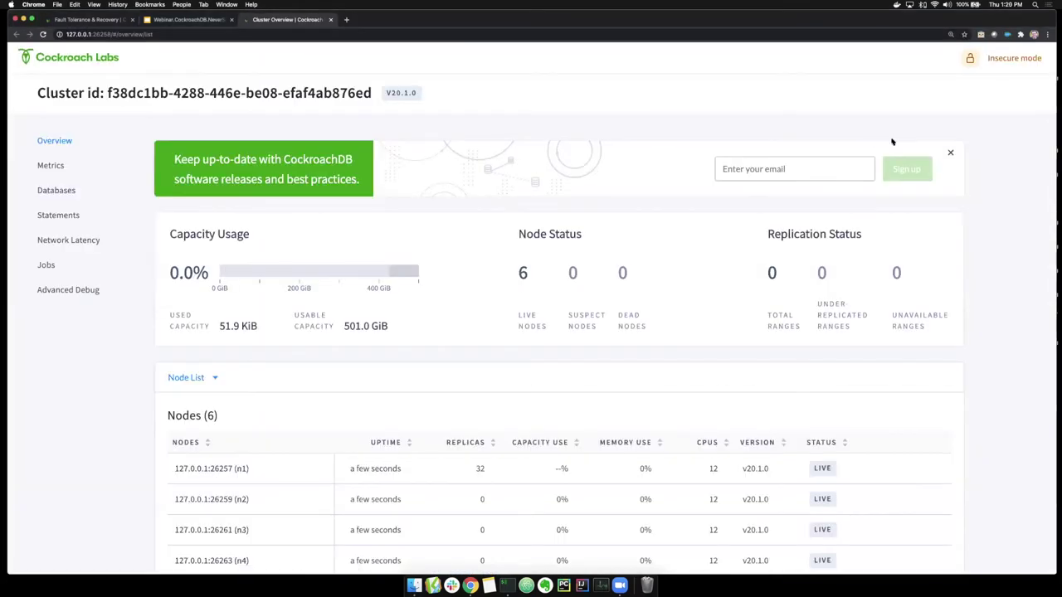
# - Dismiss the email sign-up and new-version notices while reviewing the cluster's databases and the Metrics overview dashboard
pyautogui.click(951, 154)
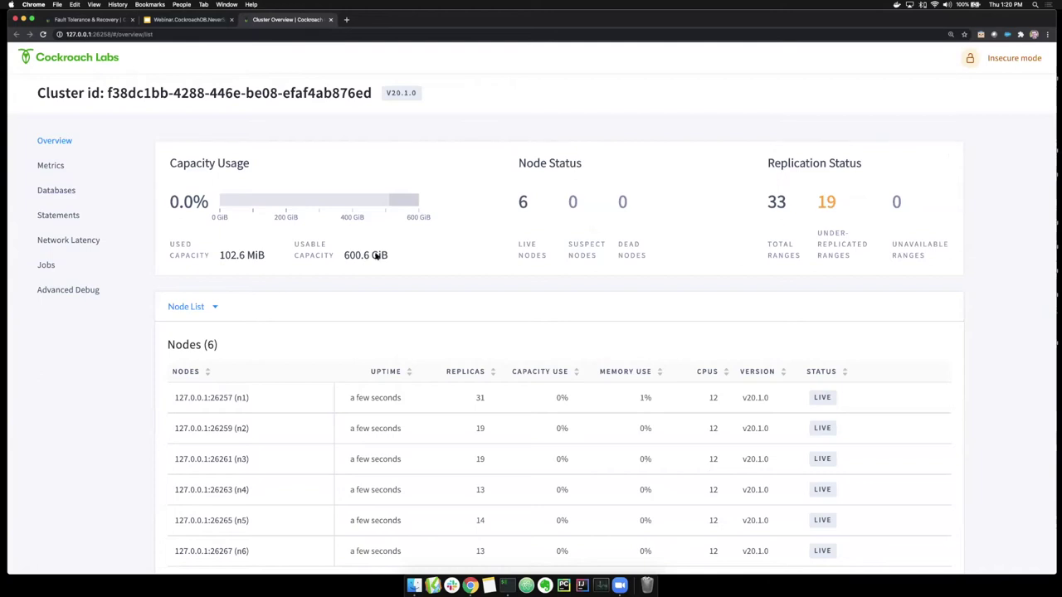
pyautogui.click(51, 166)
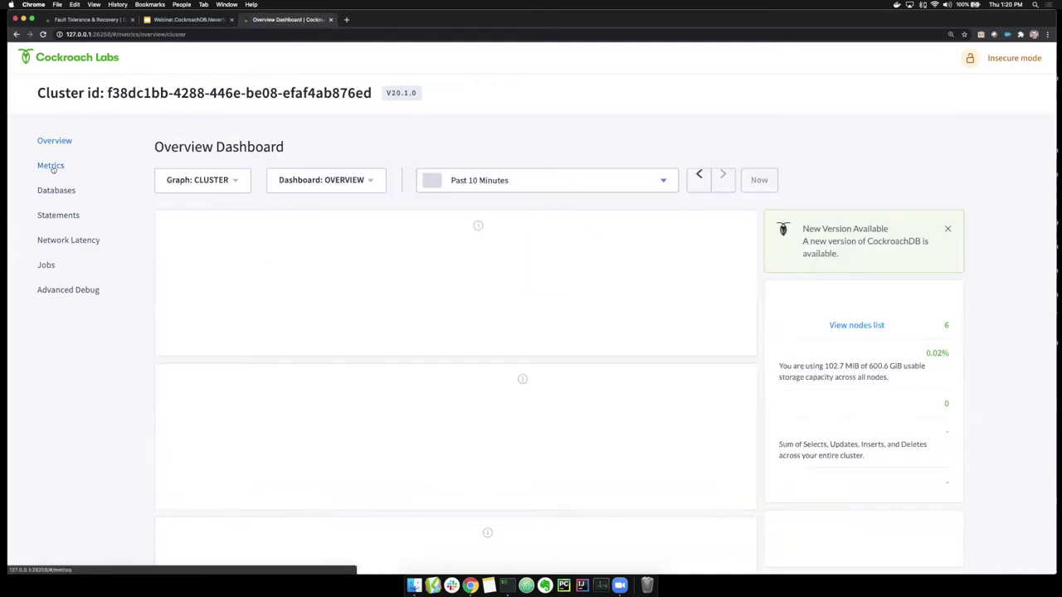
pyautogui.click(56, 190)
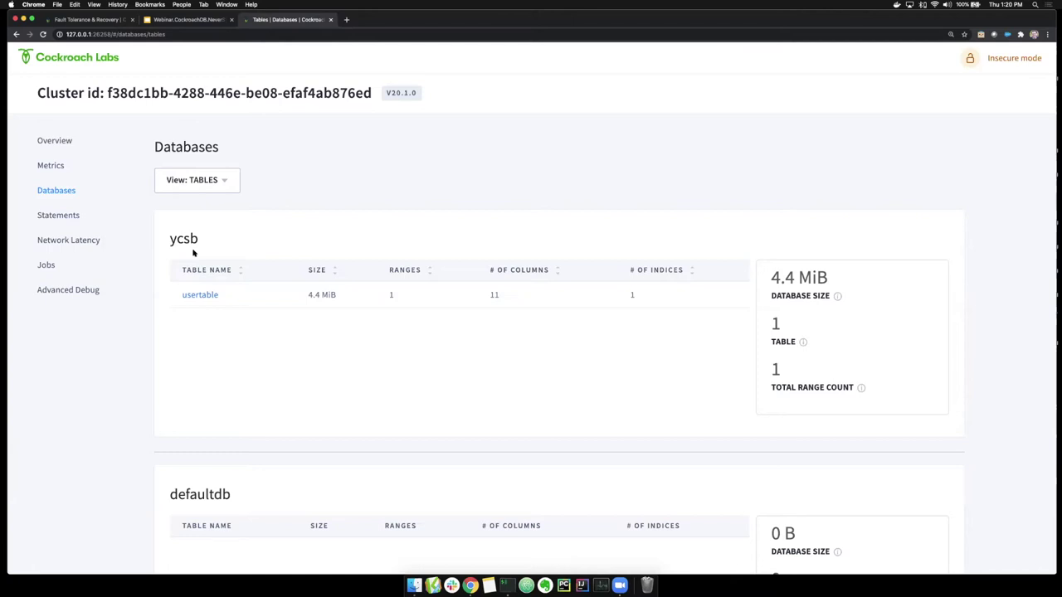
pyautogui.click(46, 169)
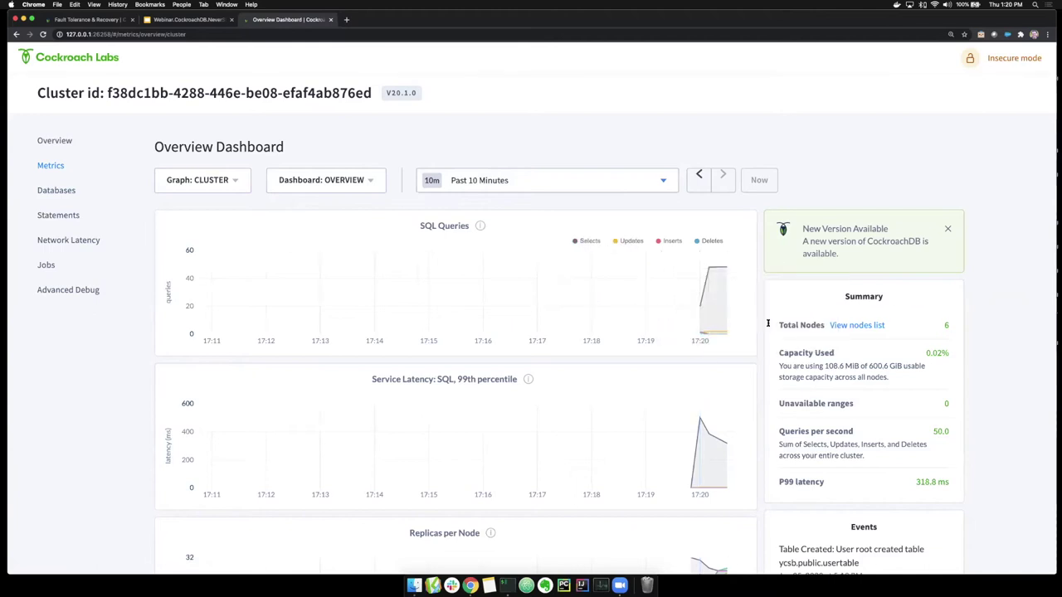
pyautogui.click(947, 229)
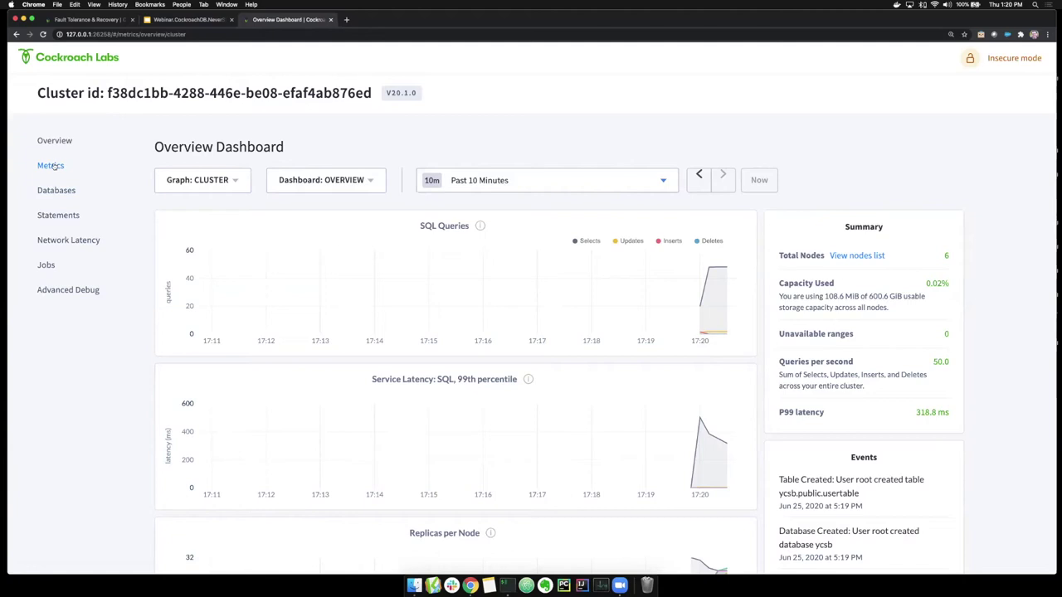
pyautogui.moveTo(725, 270)
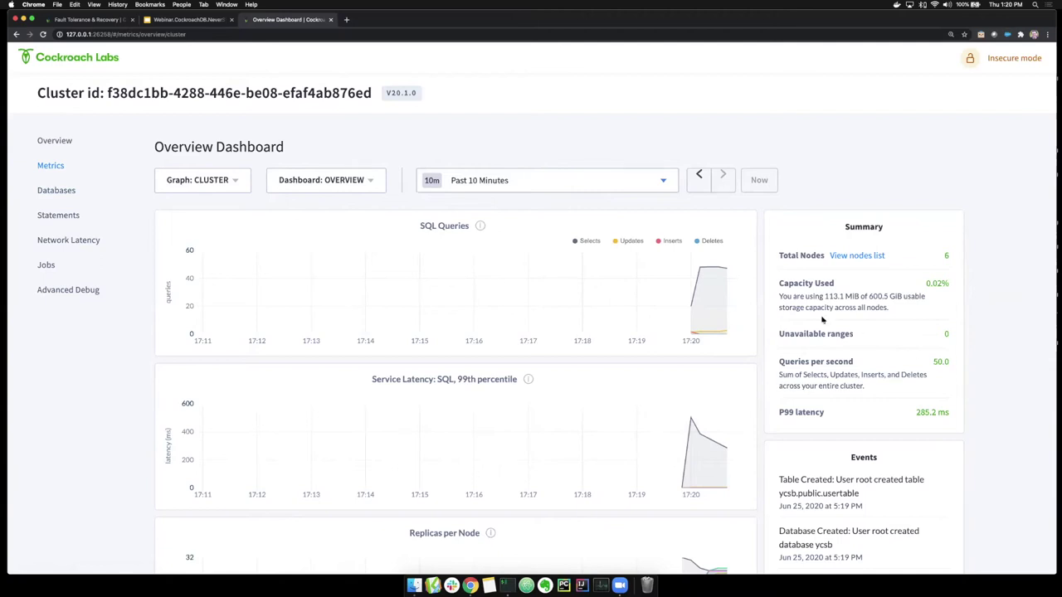
pyautogui.moveTo(728, 308)
# - Open the Data Distribution and Zone Configs report and highlight the usertable replicas across the nodes
pyautogui.click(66, 289)
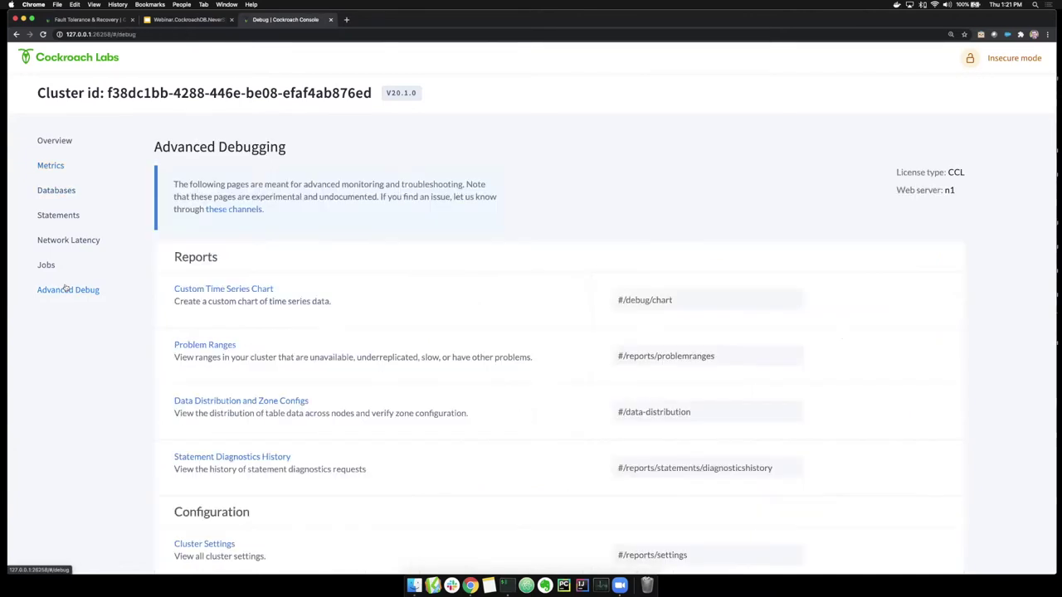
pyautogui.click(240, 401)
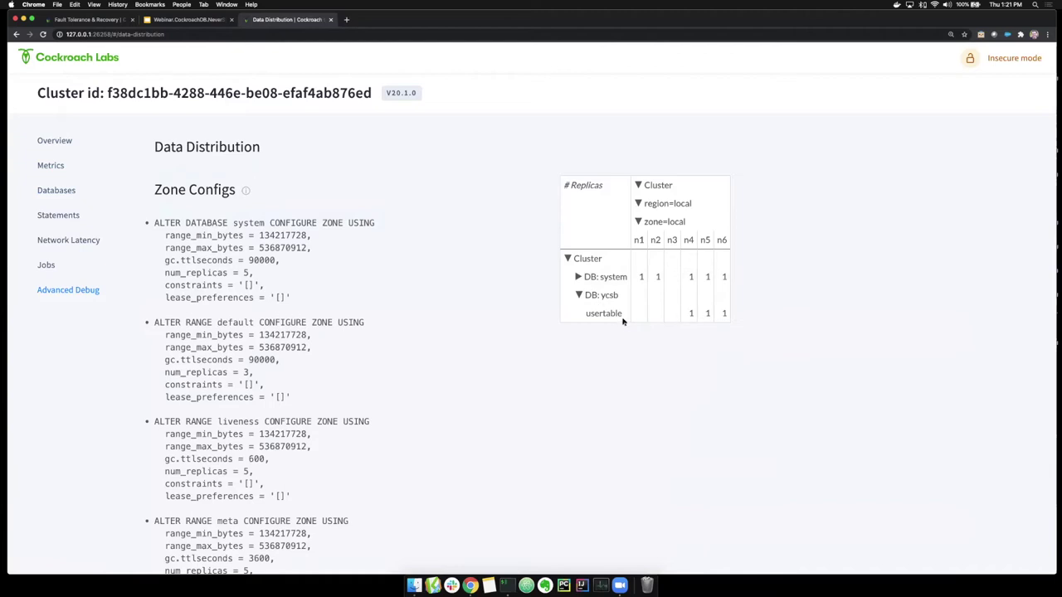
pyautogui.moveTo(587, 317); pyautogui.dragTo(627, 318)
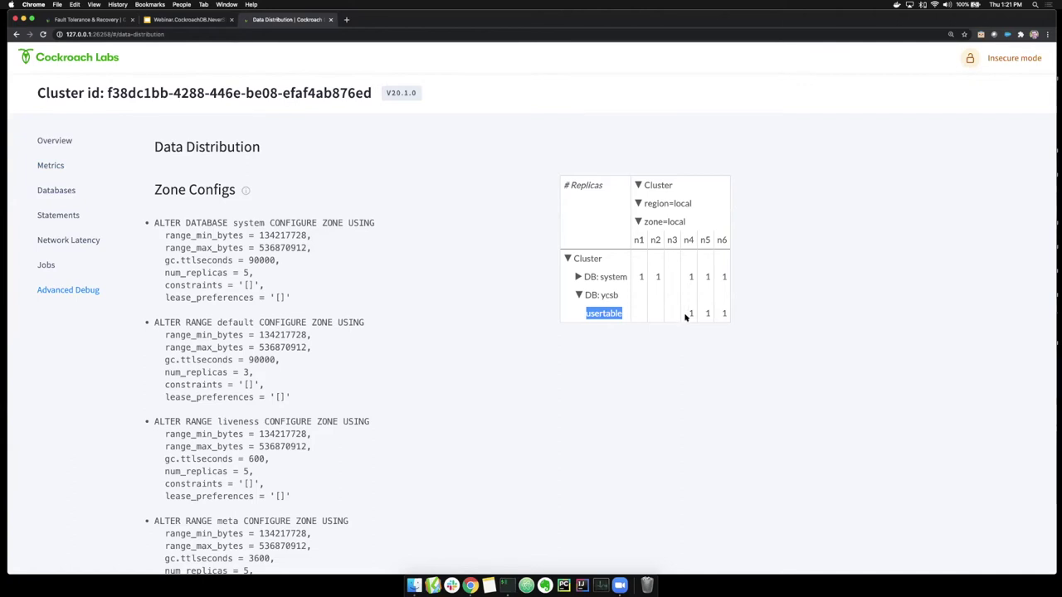
pyautogui.moveTo(688, 315); pyautogui.dragTo(725, 311)
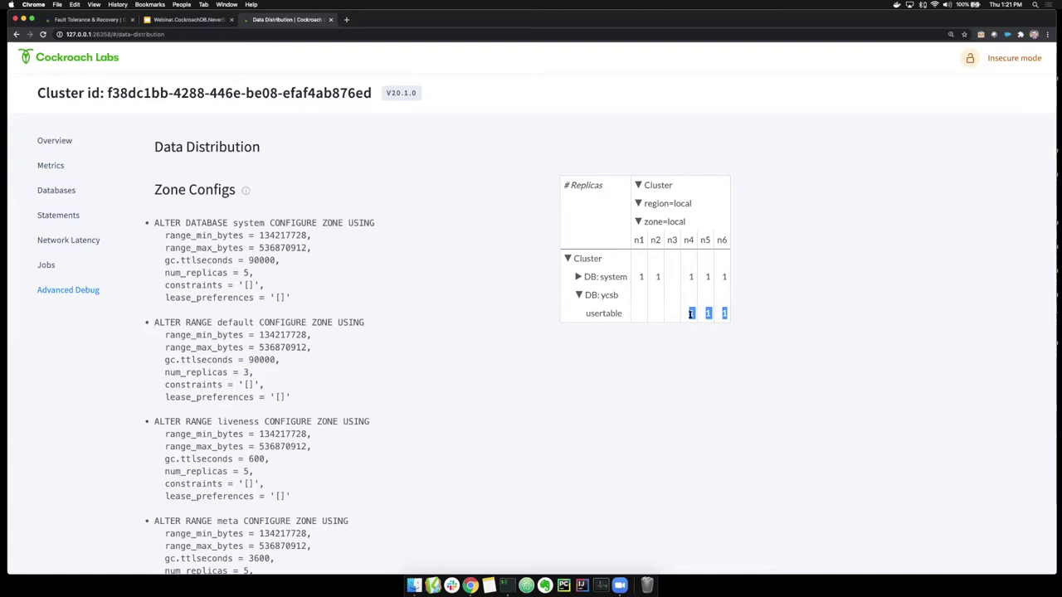
pyautogui.click(690, 313)
pyautogui.doubleClick(690, 313)
pyautogui.keyDown('shift'); pyautogui.click(723, 312); pyautogui.keyUp('shift')
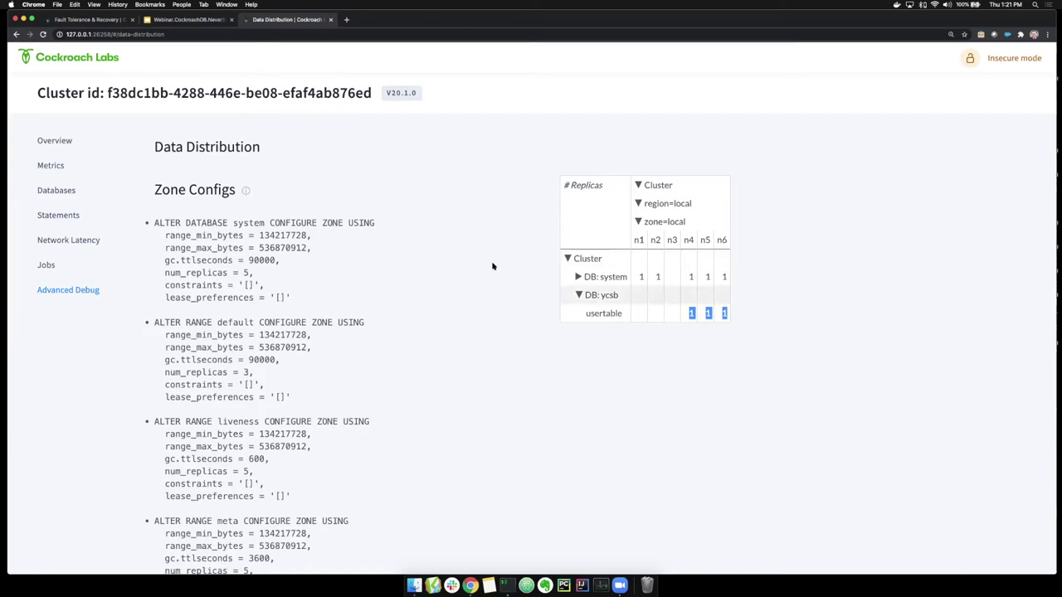
# - Check the metrics and cluster overview, and switch to iTerm to have the demo script stop one node
pyautogui.click(40, 167)
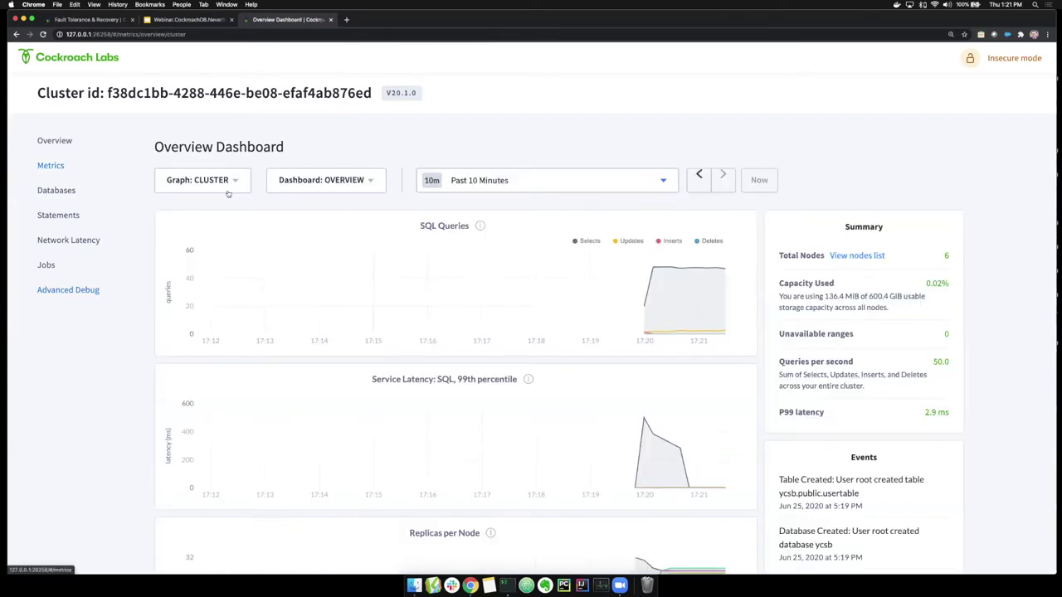
pyautogui.click(46, 141)
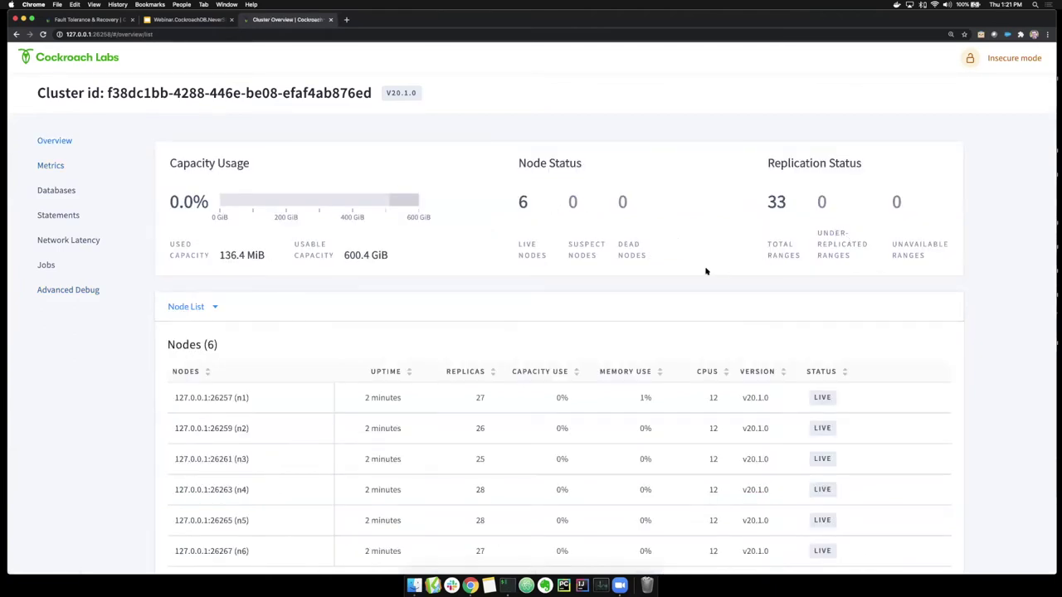
pyautogui.press('super+Tab')
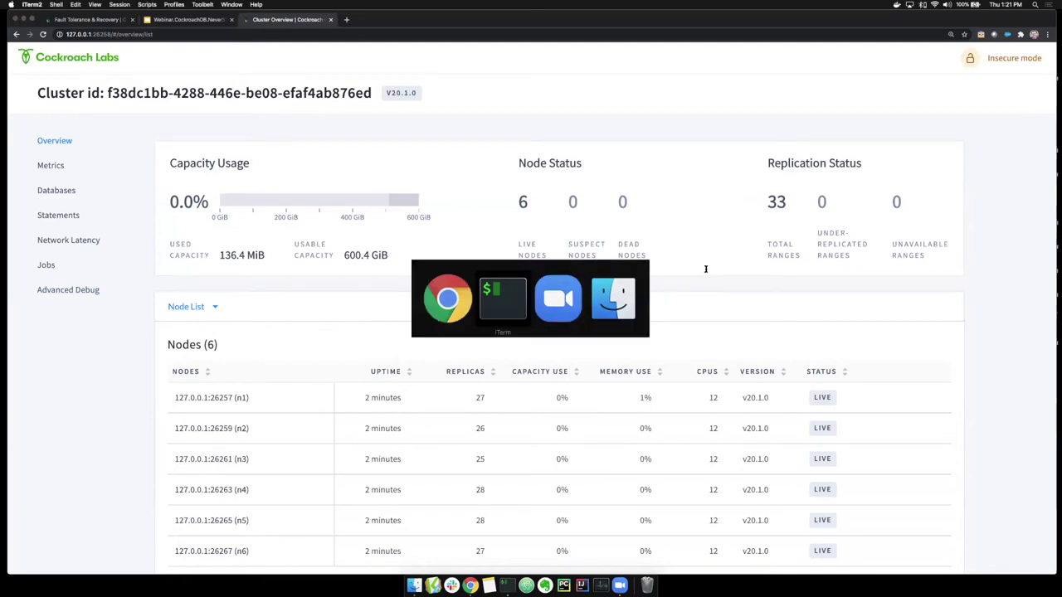
pyautogui.press('Return')
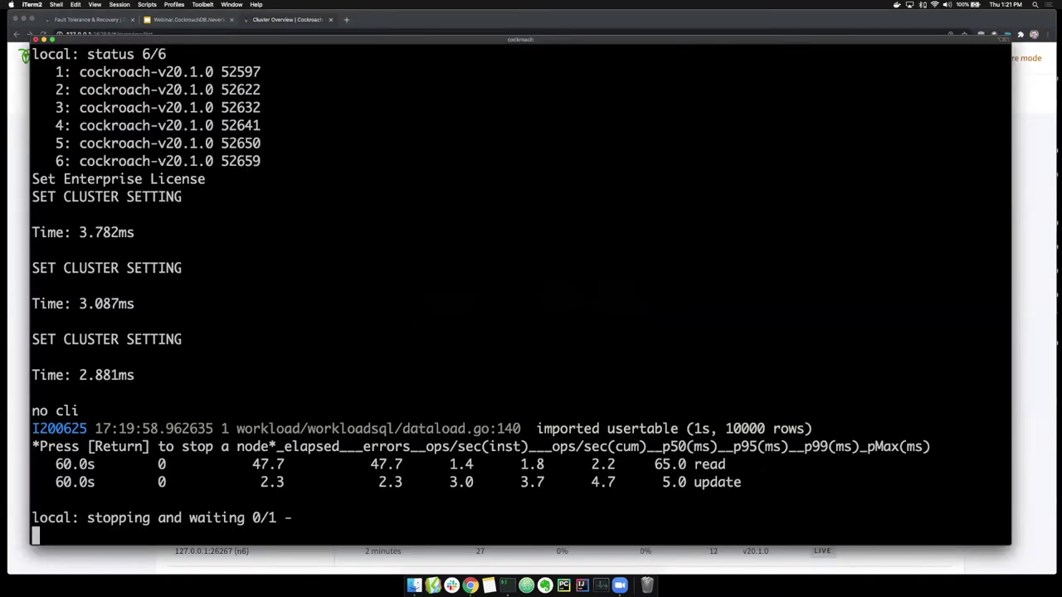
# - Switch to Chrome and examine the node status and the SQL Queries graph on the Metrics dashboard
pyautogui.press('super+Tab')
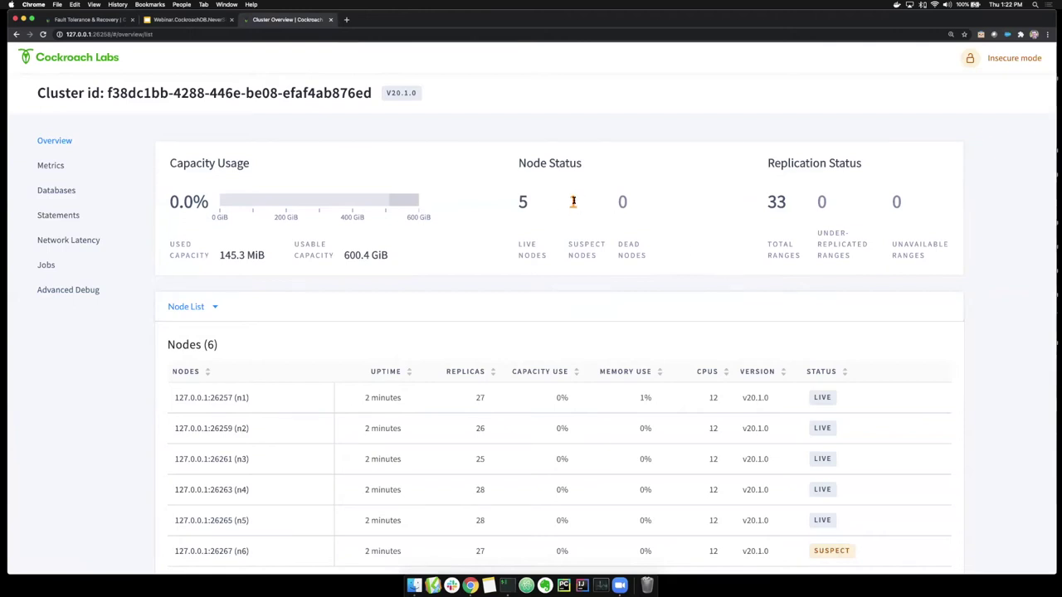
pyautogui.click(52, 166)
pyautogui.moveTo(703, 267)
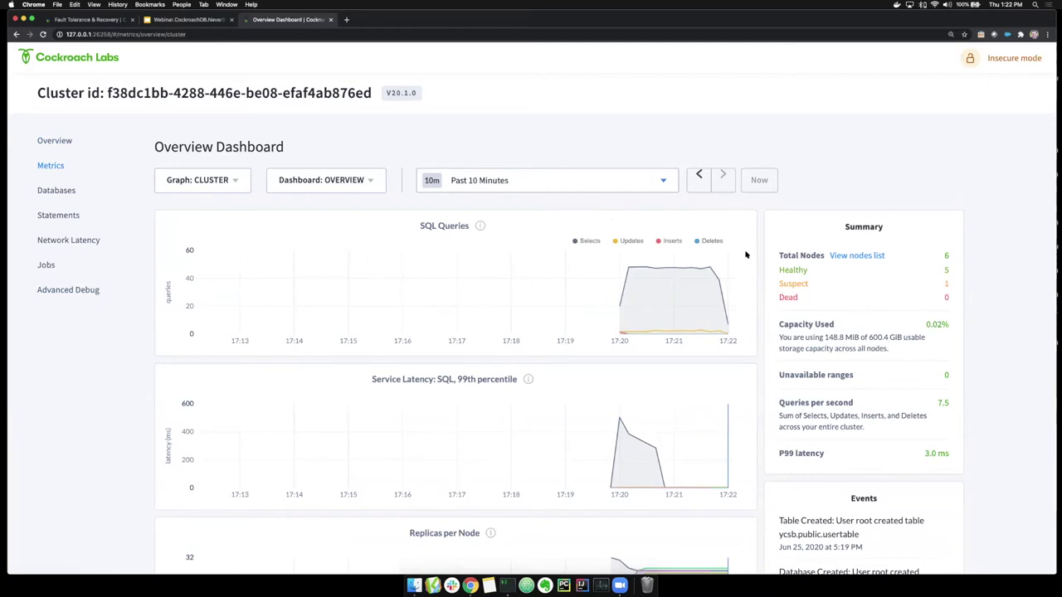
pyautogui.moveTo(611, 268)
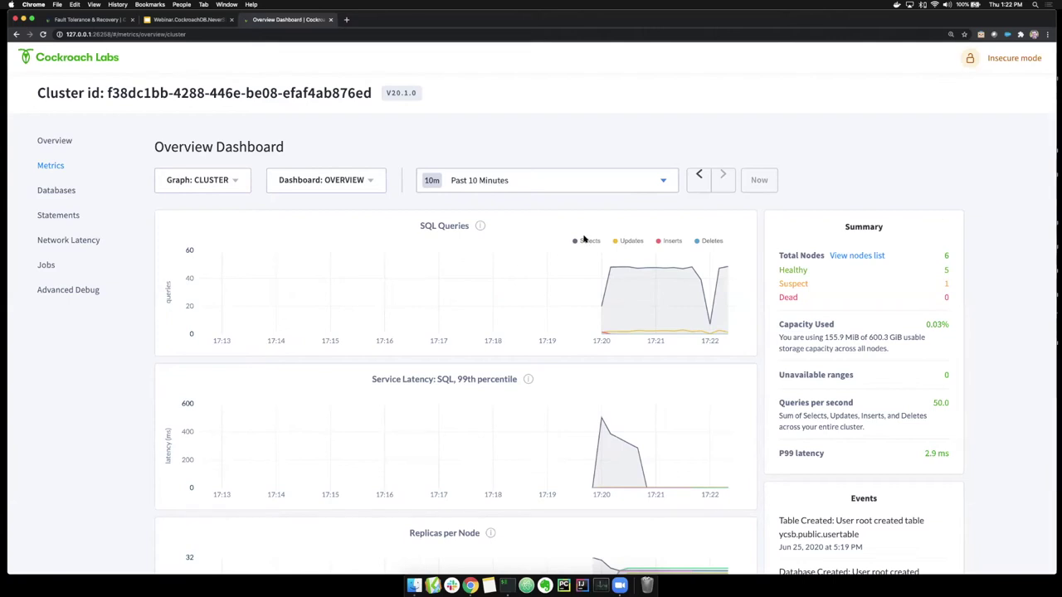
# - Bring the stopped node back with the demo script in iTerm, and check the cluster overview in Chrome
pyautogui.press('super+Tab')
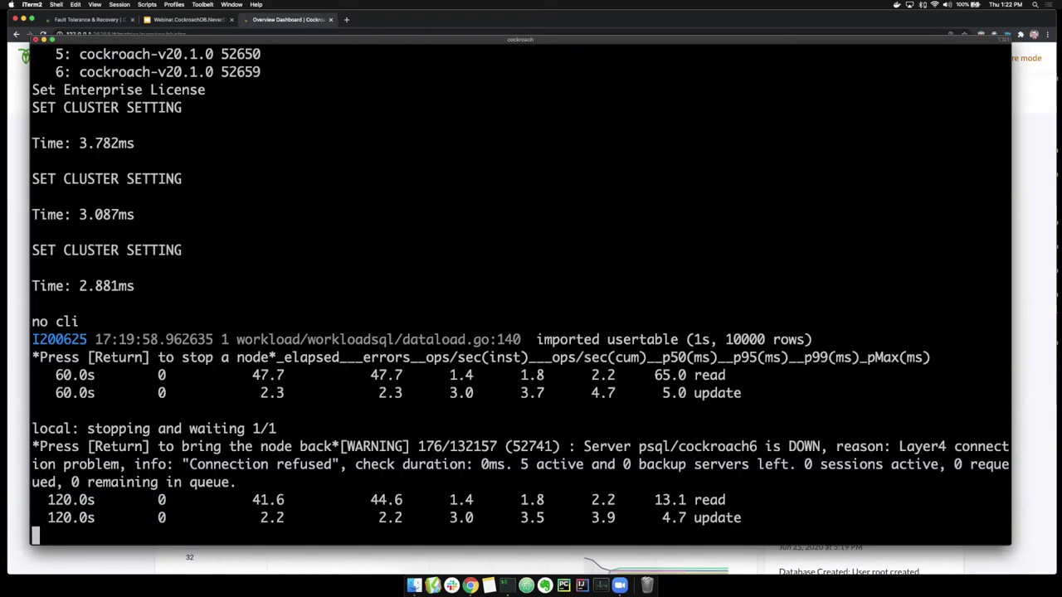
pyautogui.press('Return')
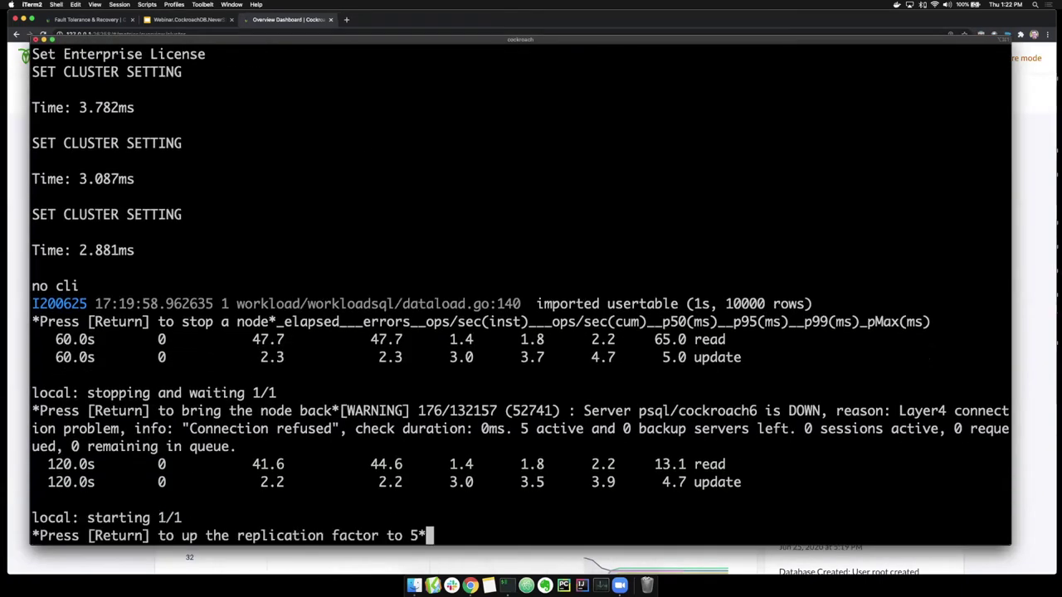
pyautogui.press('super+Tab')
pyautogui.click(56, 143)
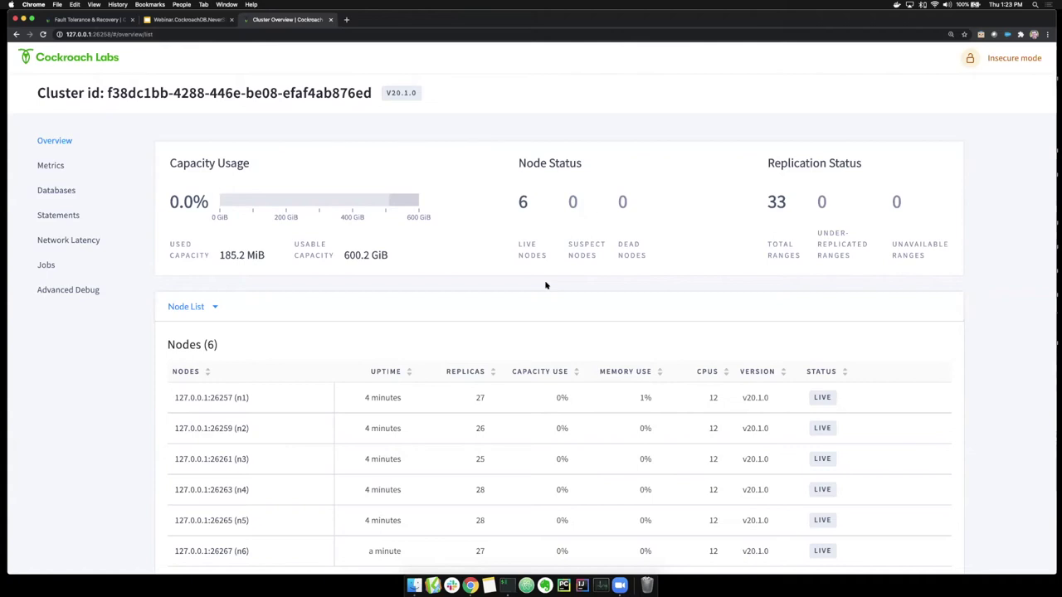
# - In iTerm, let the demo script raise the replication factor to 5, and highlight its ALTER RANGE default statement
pyautogui.press('super+Tab')
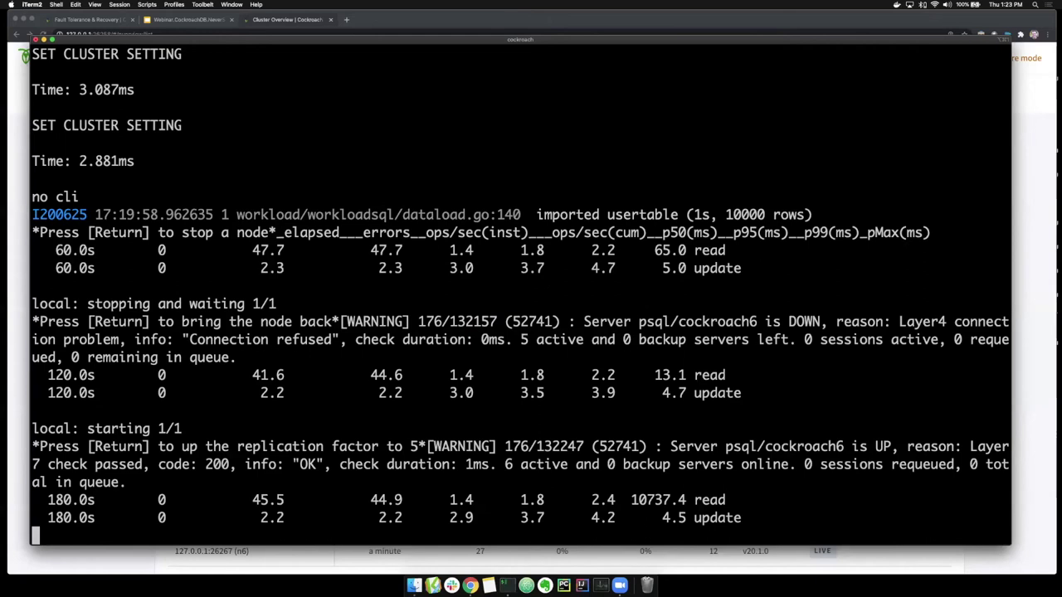
pyautogui.press('Return')
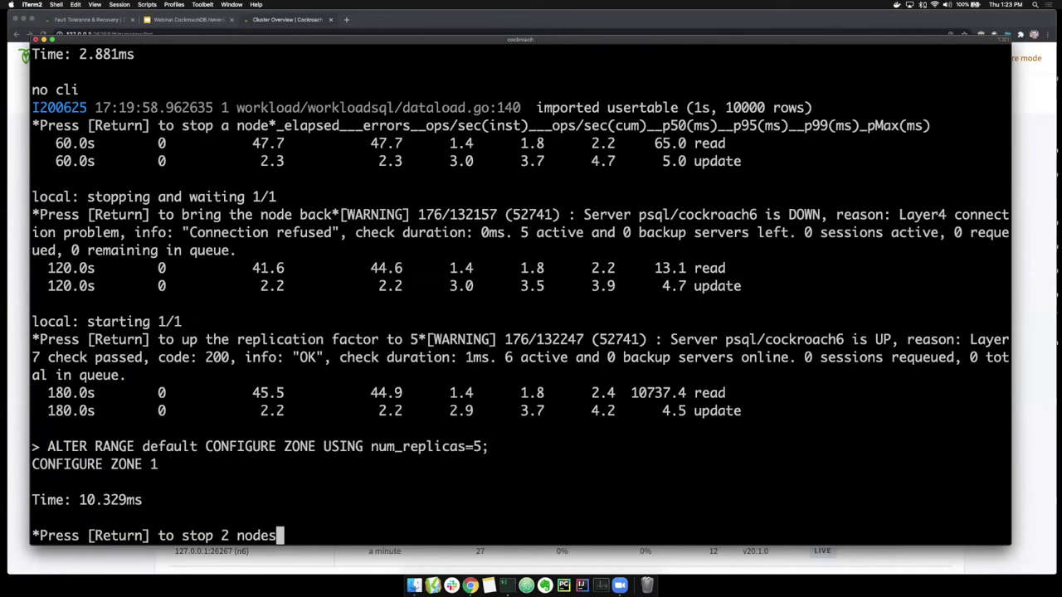
pyautogui.moveTo(48, 446); pyautogui.dragTo(481, 446)
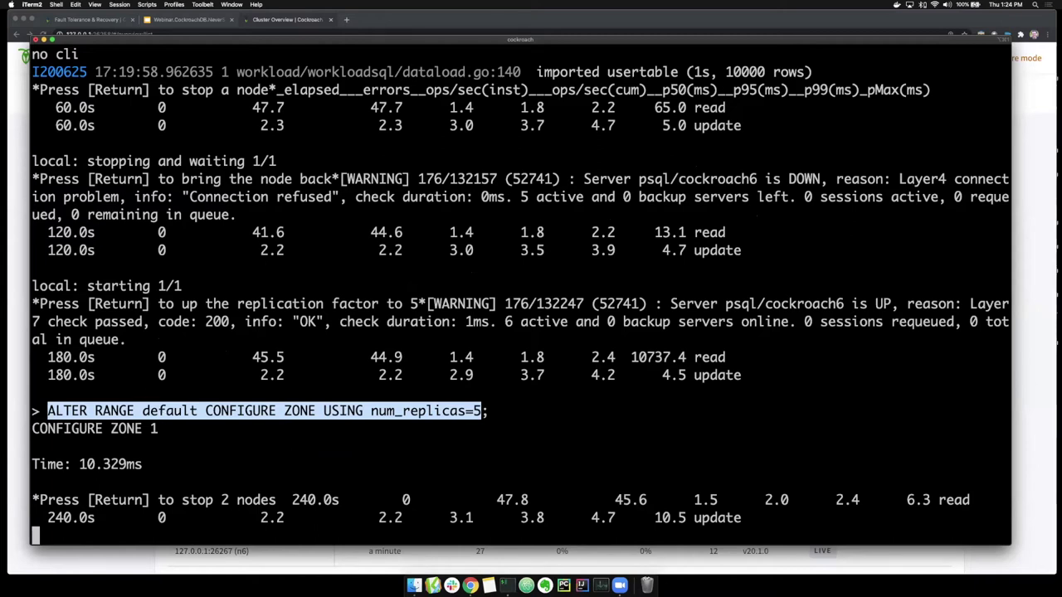
# - Switch to Chrome, reopen the Data Distribution and Zone Configs report and highlight the usertable replicas under the new replication factor
pyautogui.click(20, 346)
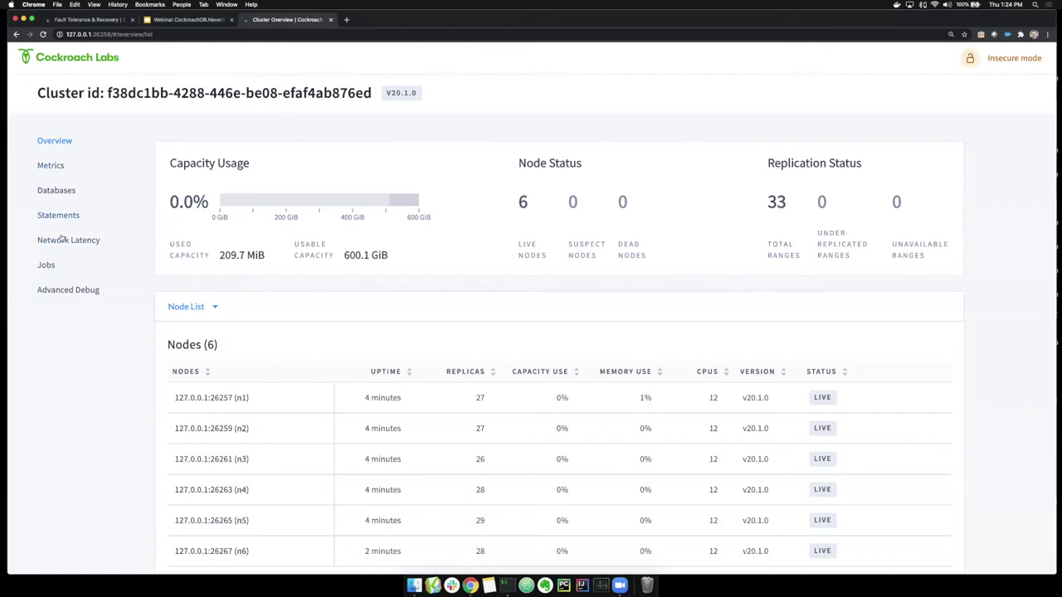
pyautogui.doubleClick(70, 291)
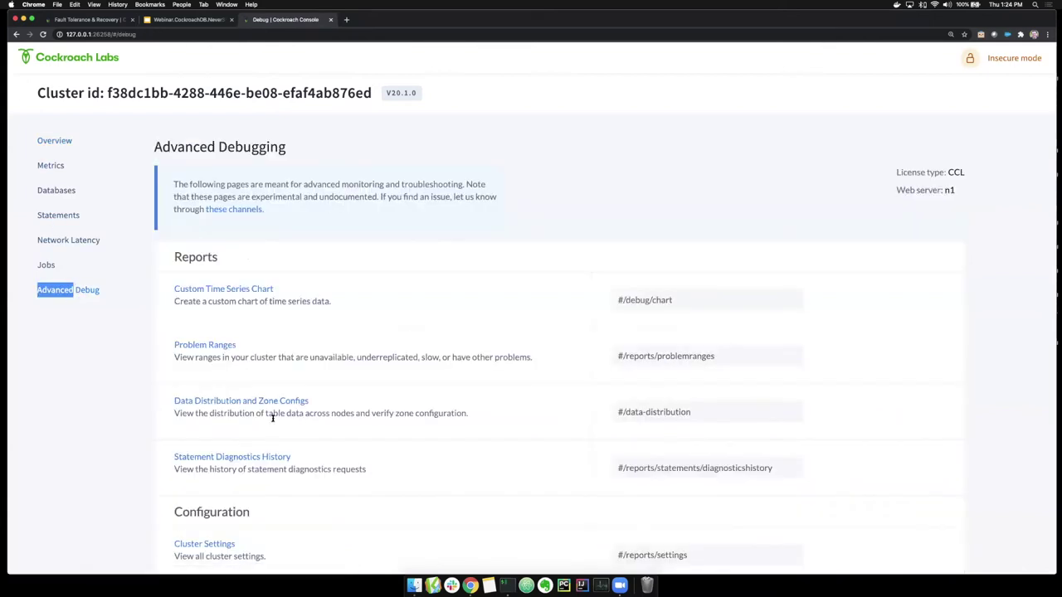
pyautogui.click(259, 403)
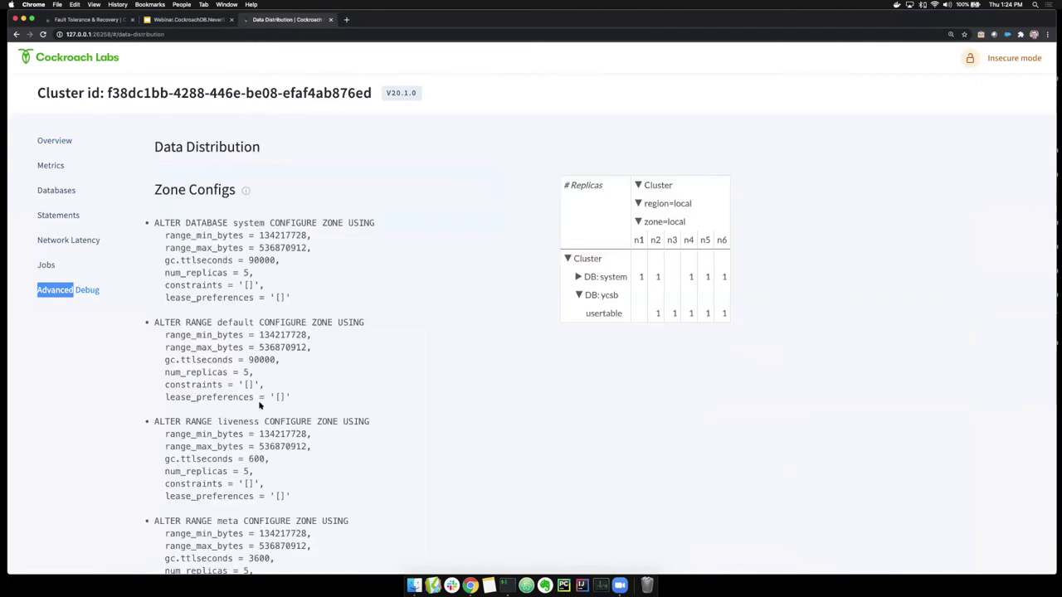
pyautogui.doubleClick(658, 313)
pyautogui.moveTo(658, 313); pyautogui.dragTo(734, 313)
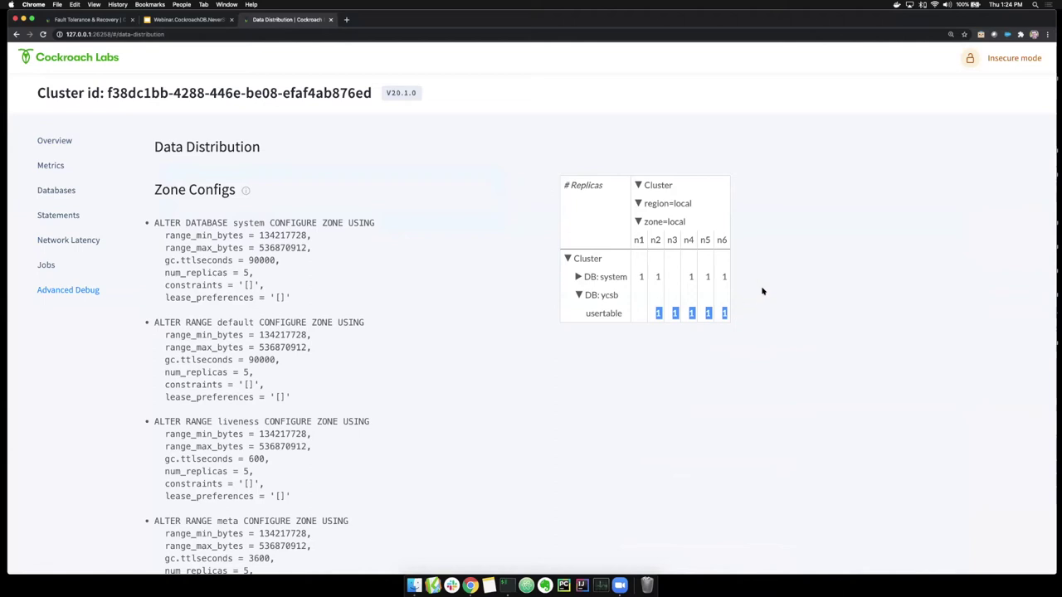
# - Check the cluster overview and Metrics dashboard, and let the demo script in iTerm stop 2 nodes
pyautogui.click(51, 142)
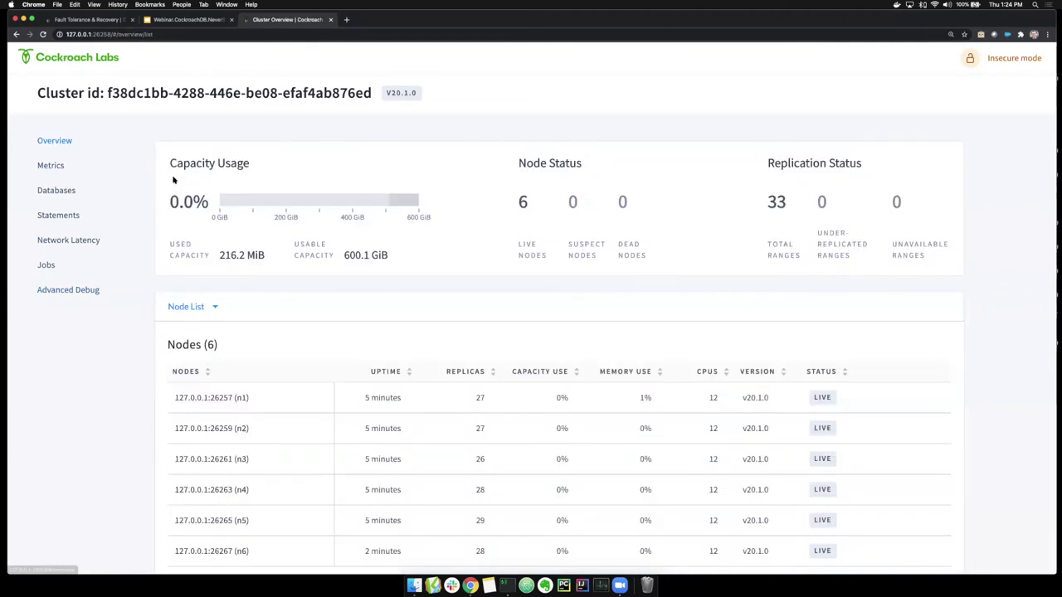
pyautogui.click(48, 166)
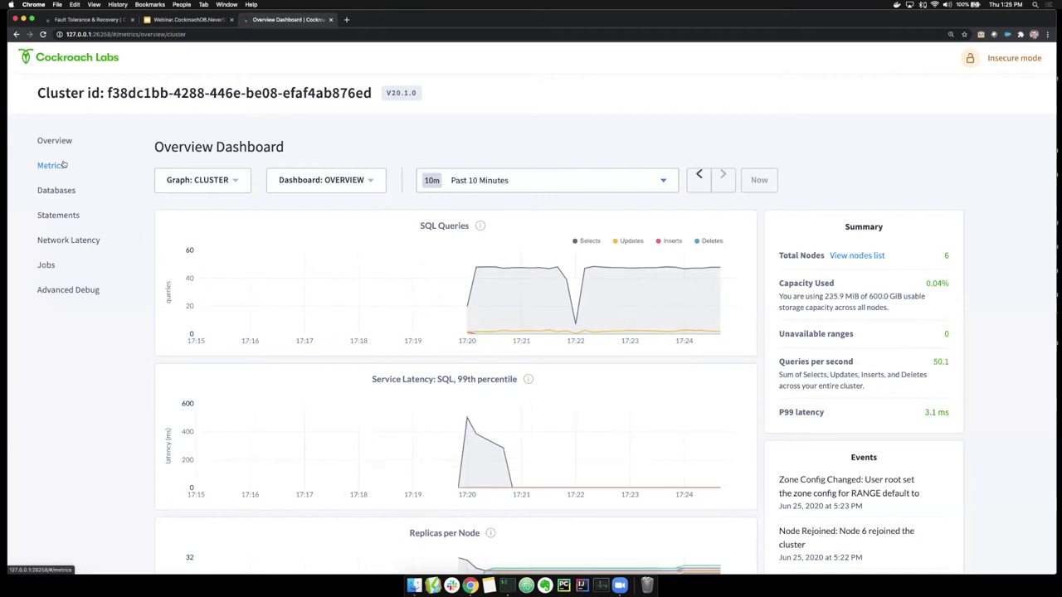
pyautogui.press('super+Tab')
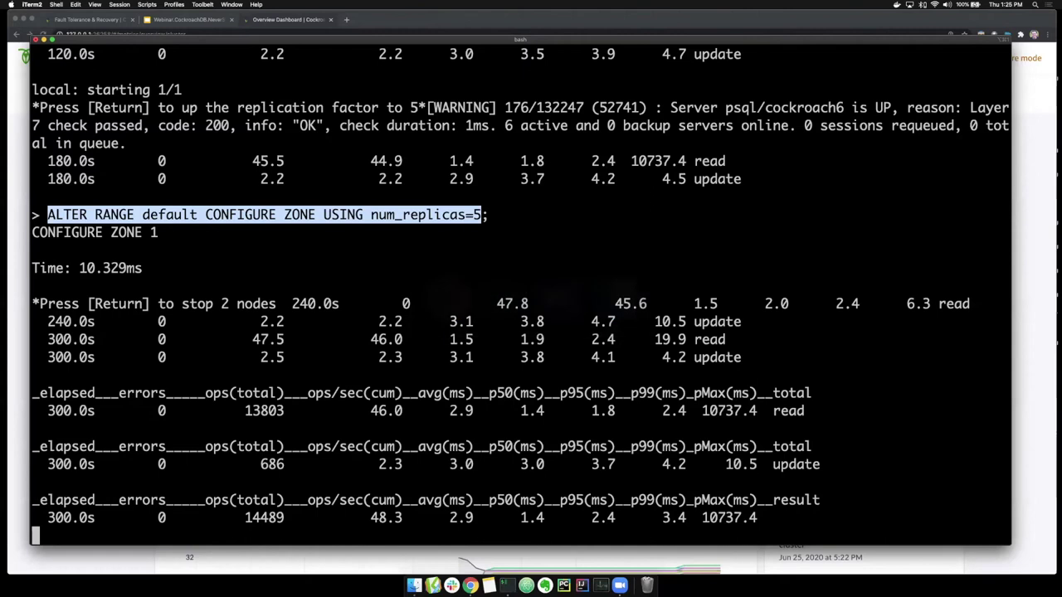
pyautogui.press('Return')
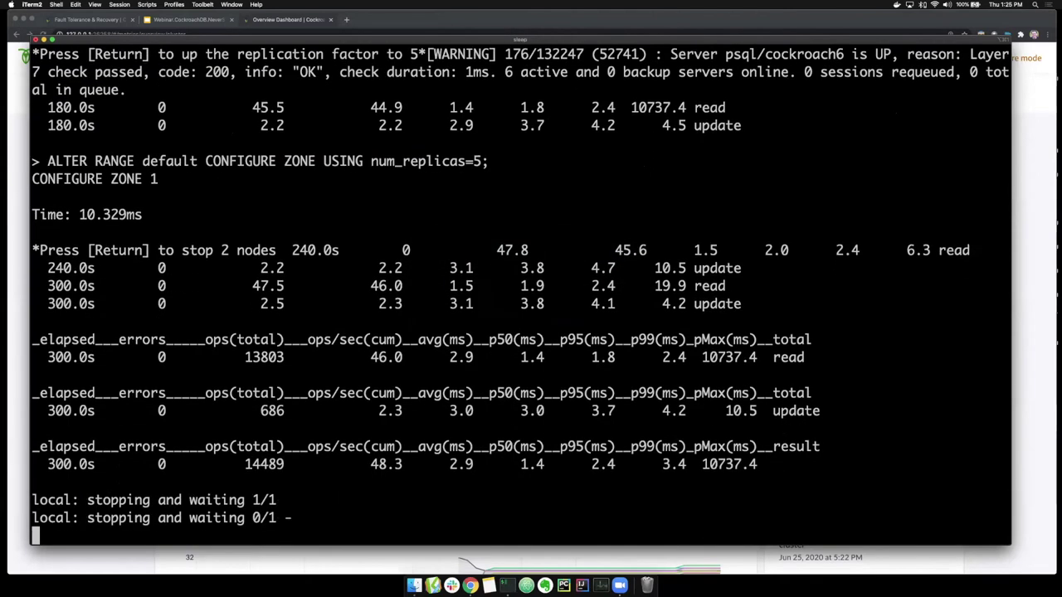
# - Switch to Chrome and examine the node status, replication status, SQL Queries graph and the Fault Tolerance & Recovery docs page
pyautogui.press('super+Tab')
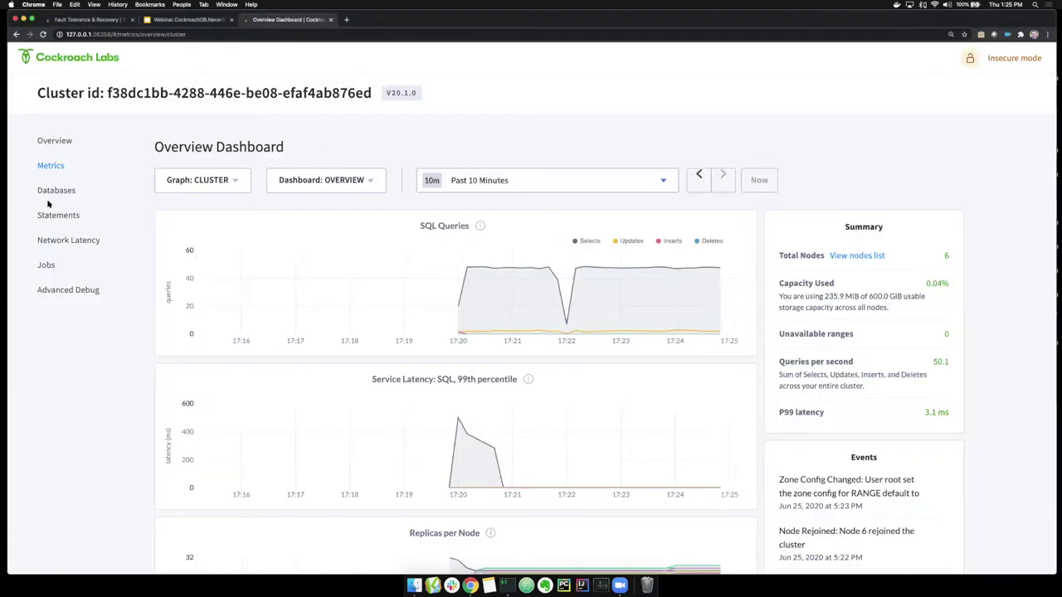
pyautogui.click(52, 144)
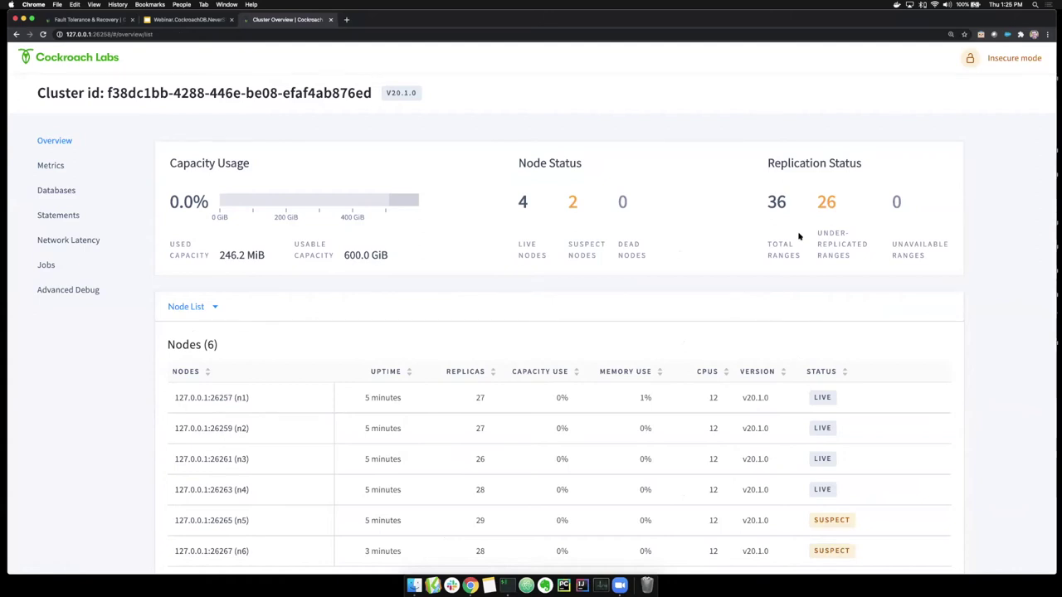
pyautogui.click(55, 168)
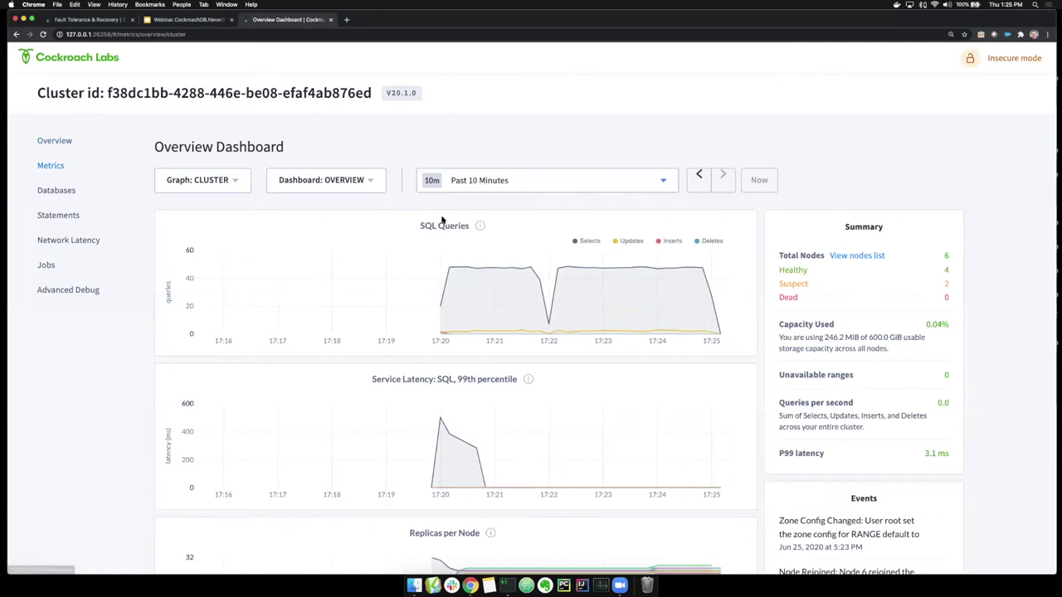
pyautogui.moveTo(647, 264)
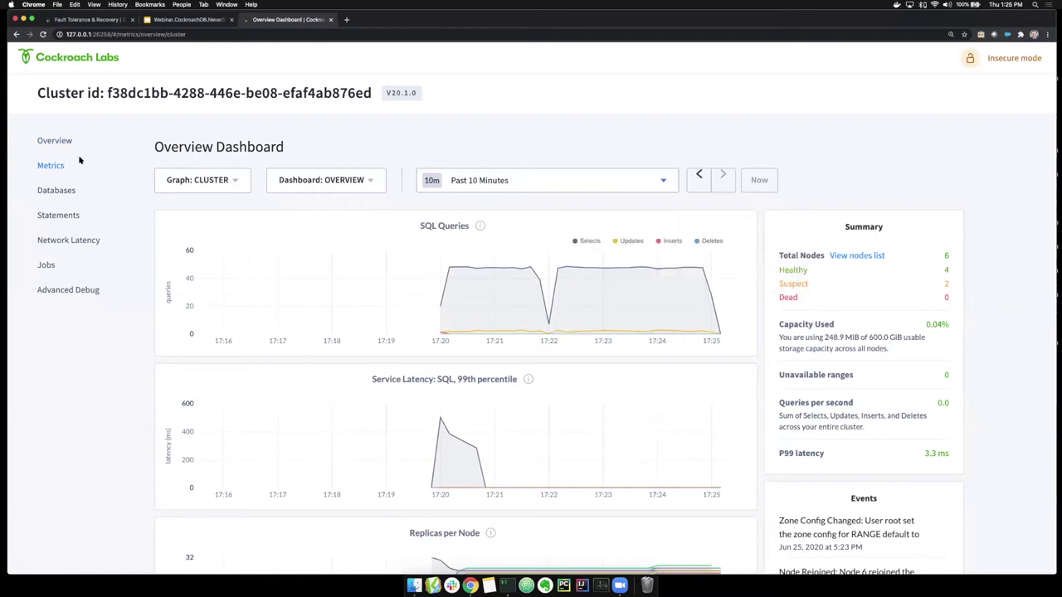
pyautogui.click(54, 141)
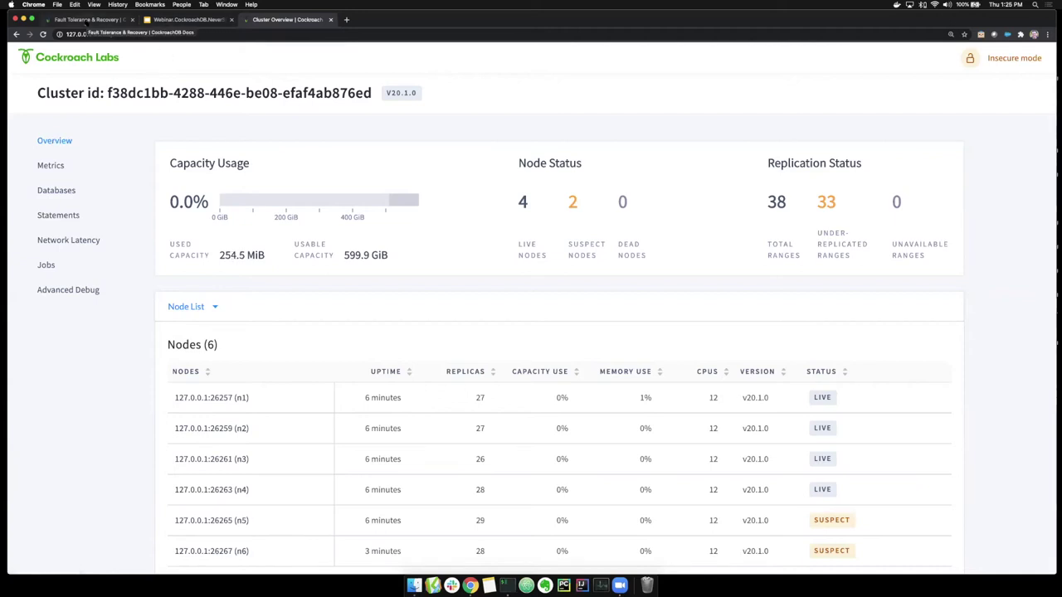
pyautogui.click(87, 19)
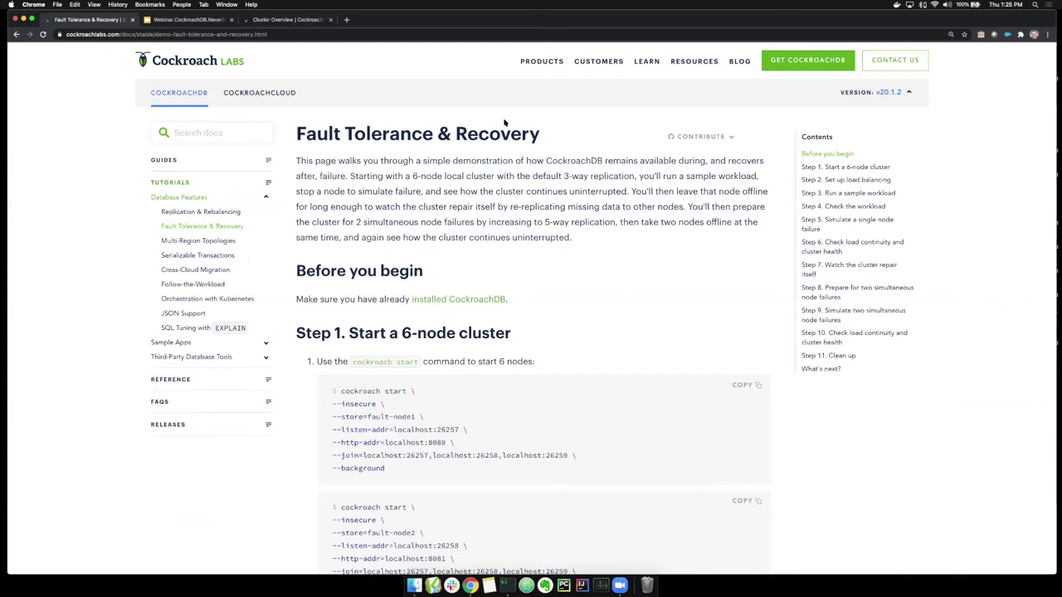
pyautogui.click(283, 20)
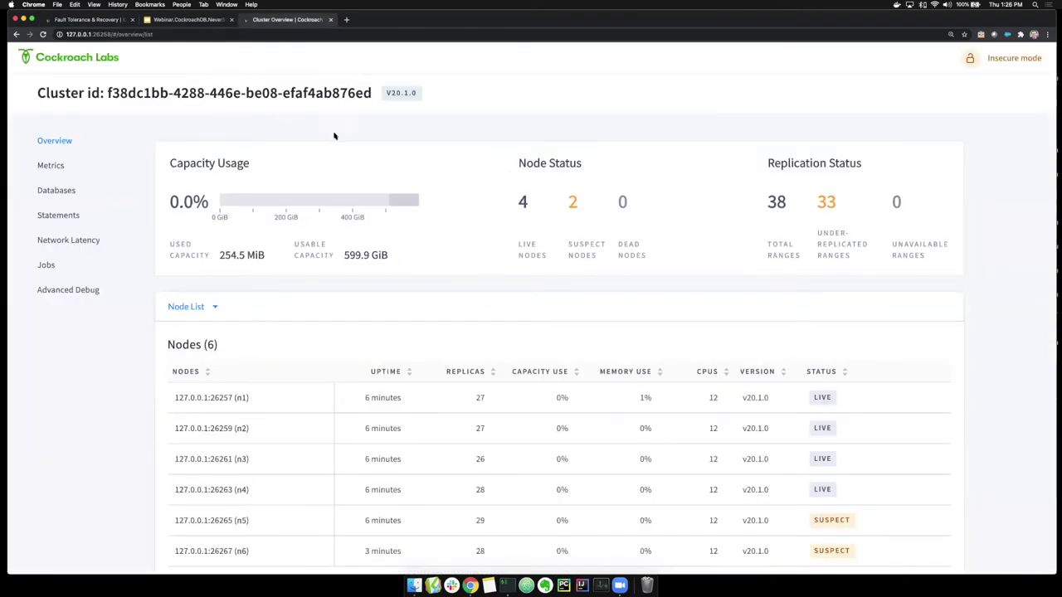
# - Switch to iTerm, let the script end the demo, and return to the cluster overview in Chrome
pyautogui.press('super+Tab')
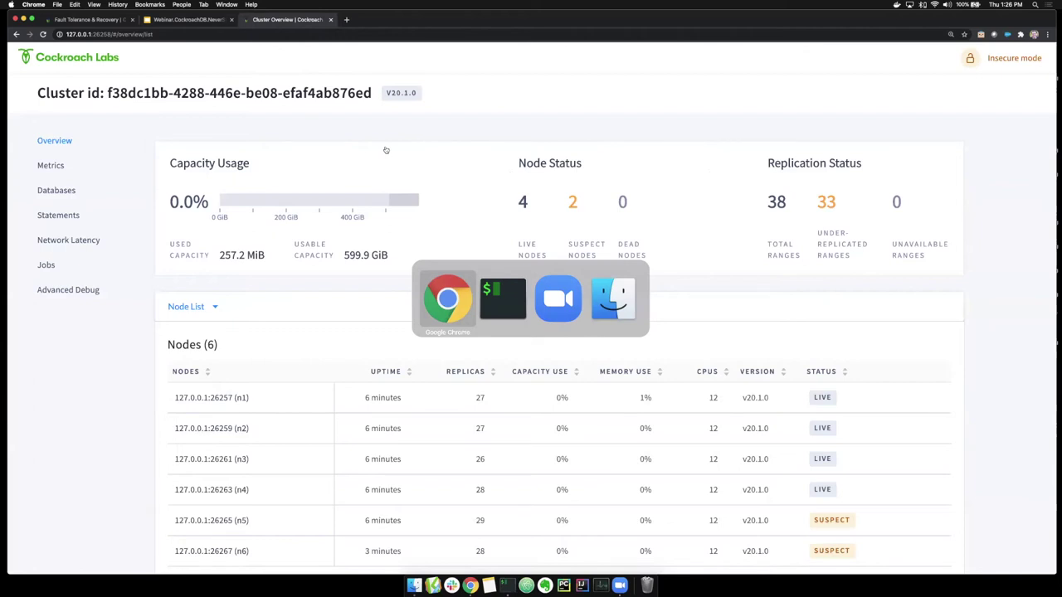
pyautogui.press('Escape')
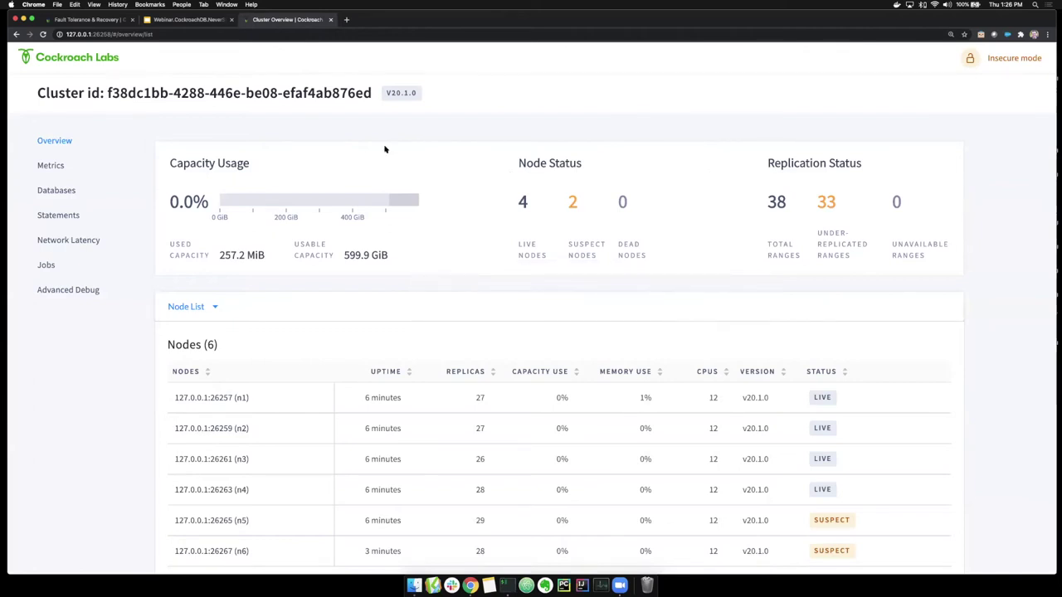
pyautogui.press('super+Tab')
pyautogui.press('Return')
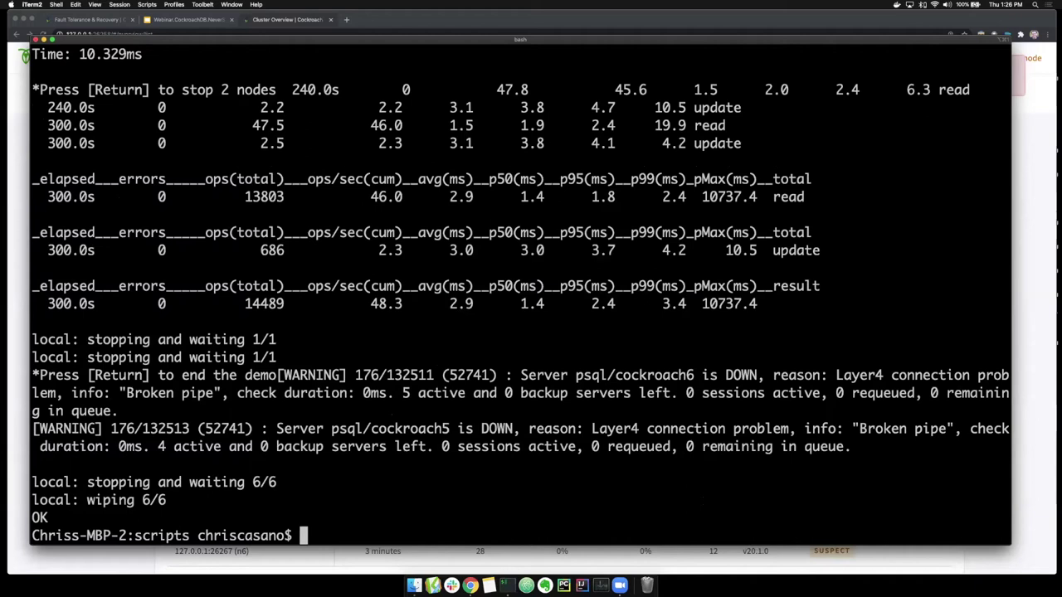
pyautogui.press('super+Tab')
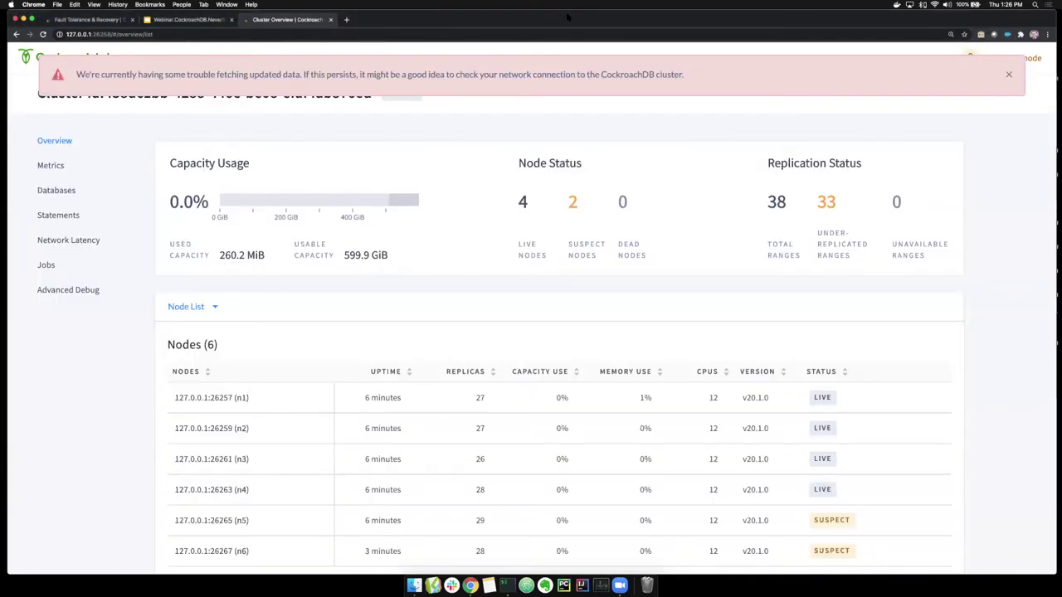
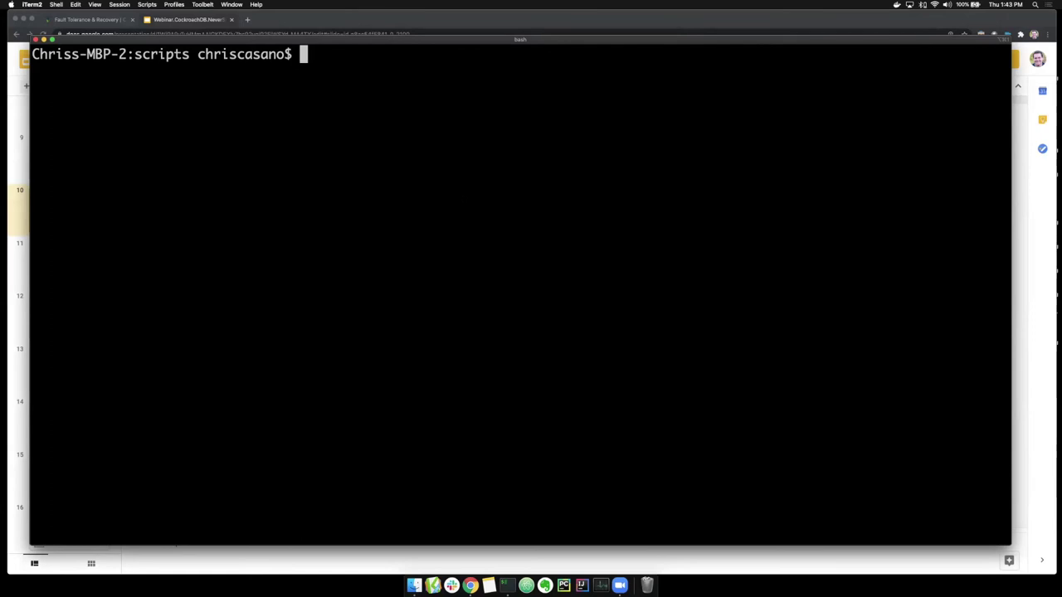
pyautogui.press('Tab')
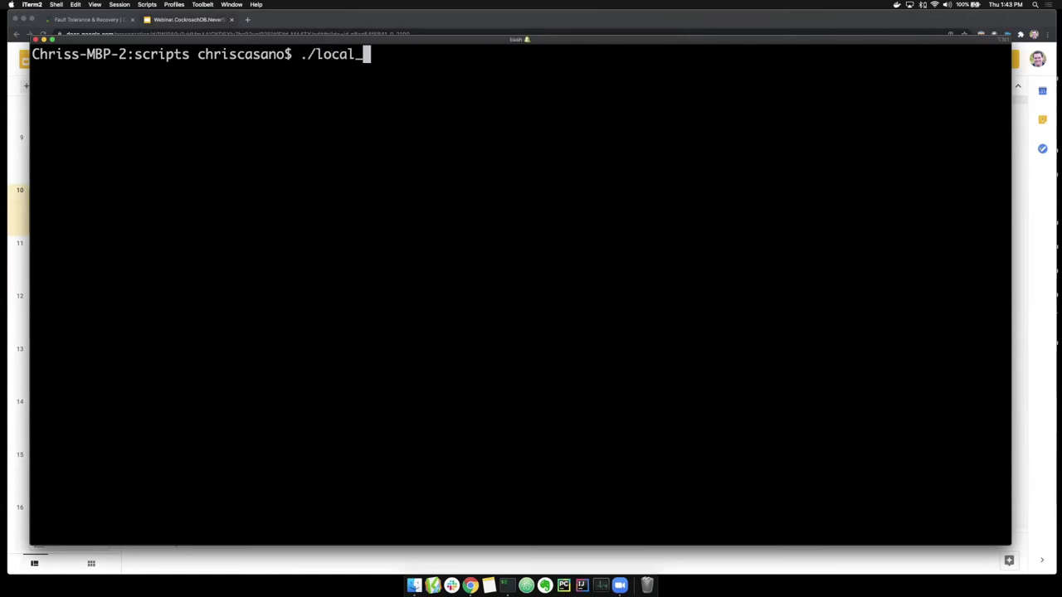
pyautogui.press('BackSpace')
pyautogui.press('BackSpace')
pyautogui.press('BackSpace')
pyautogui.press('BackSpace')
pyautogui.press('BackSpace')
pyautogui.press('BackSpace')
pyautogui.press('BackSpace')
pyautogui.press('BackSpace')
# - List the contents of the scripts directory with ls
pyautogui.write("ls'")
pyautogui.press('BackSpace')
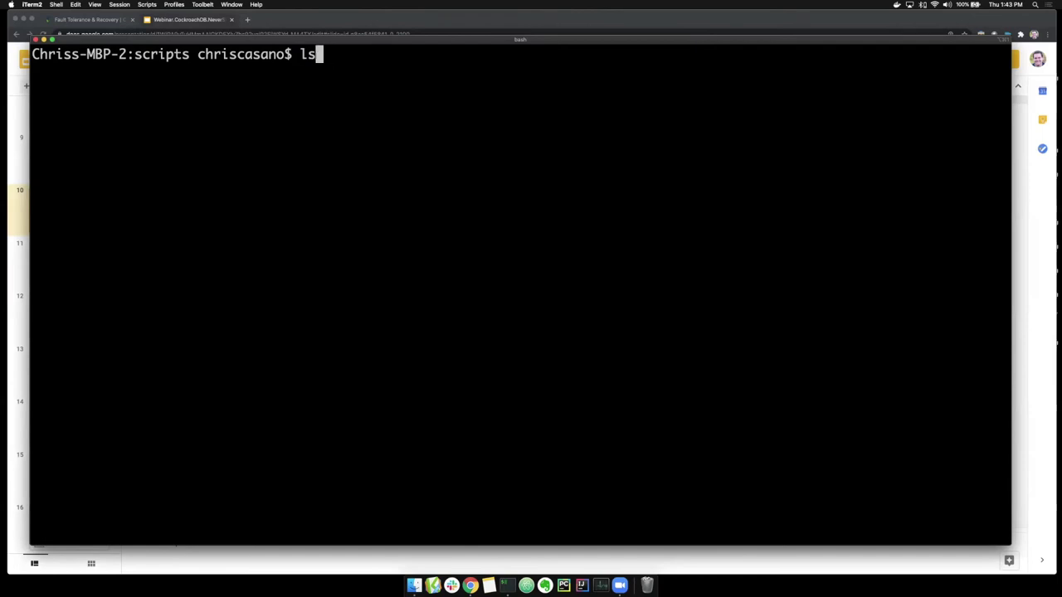
pyautogui.press('Return')
# - Run the ./local_upgrade.sh script to start the upgrade demo cluster
pyautogui.write('./loc')
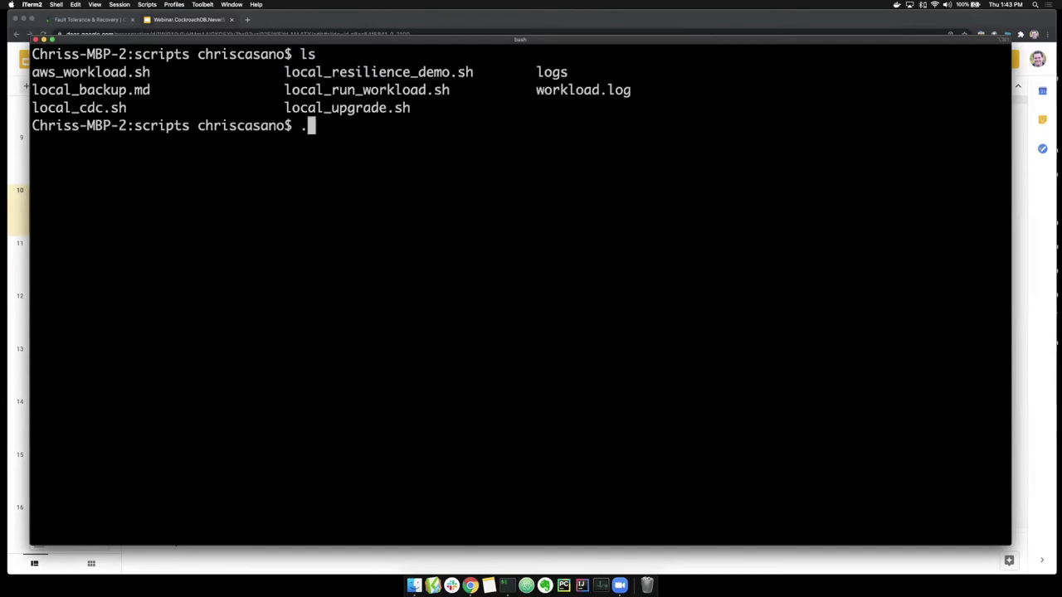
pyautogui.press('Tab')
pyautogui.write('up')
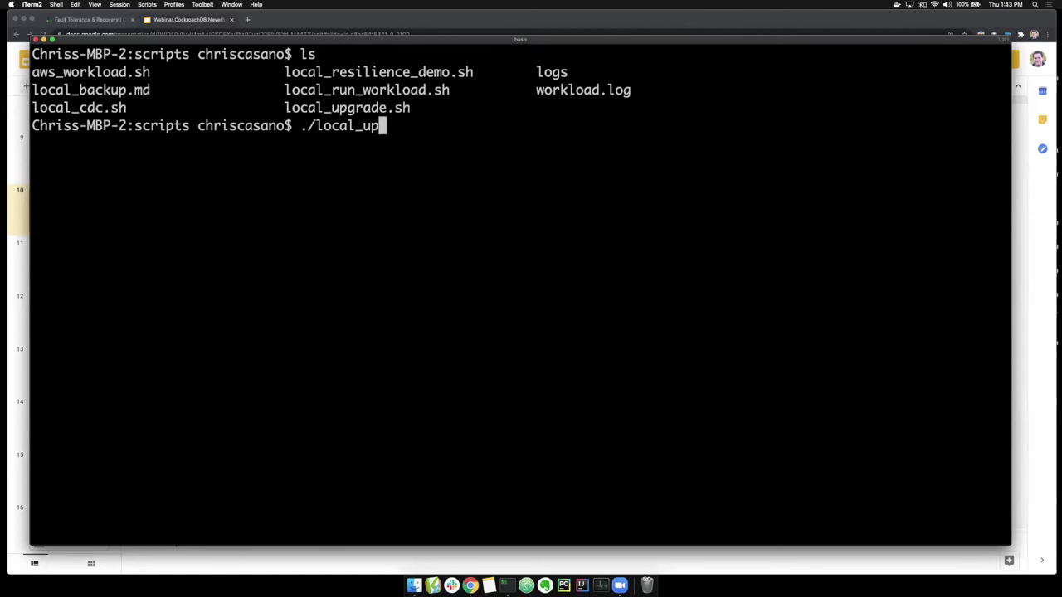
pyautogui.press('Tab')
pyautogui.press('Return')
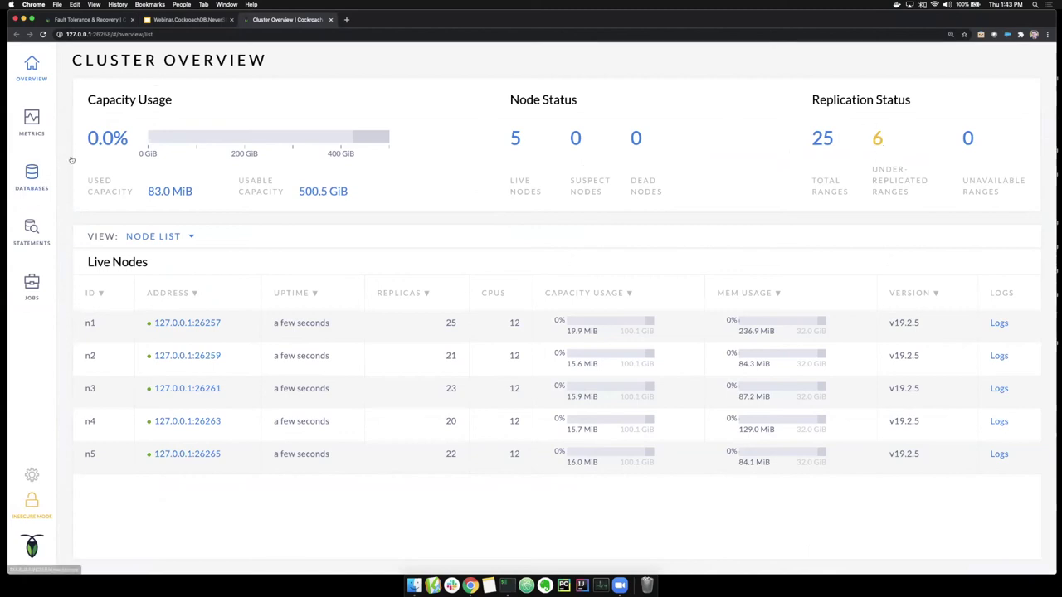
# - Examine the cluster's Overview Dashboard graphs and the ycsb usertable entry on the Databases page
pyautogui.click(30, 122)
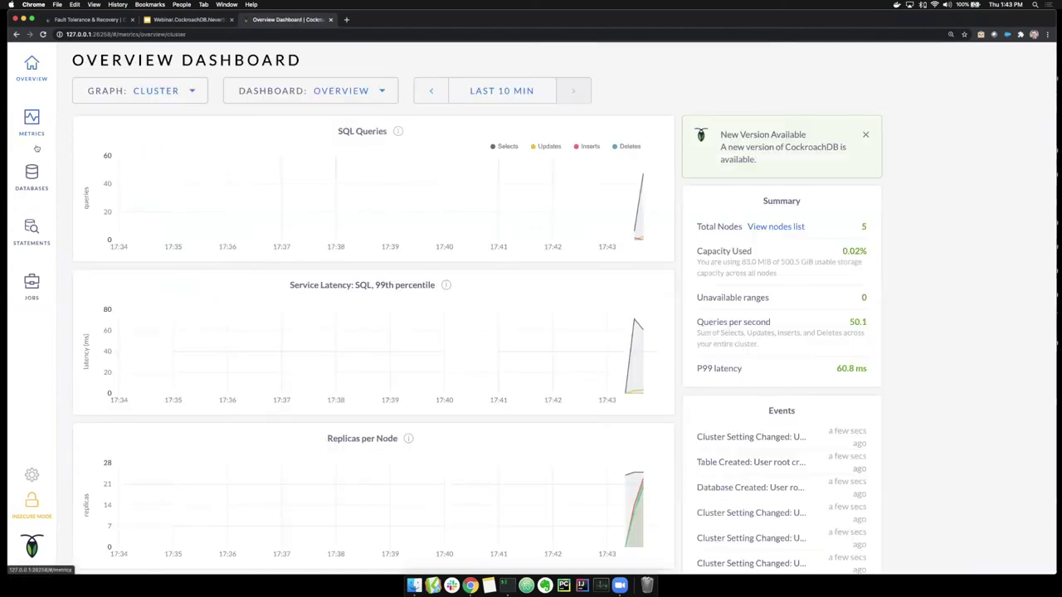
pyautogui.click(33, 171)
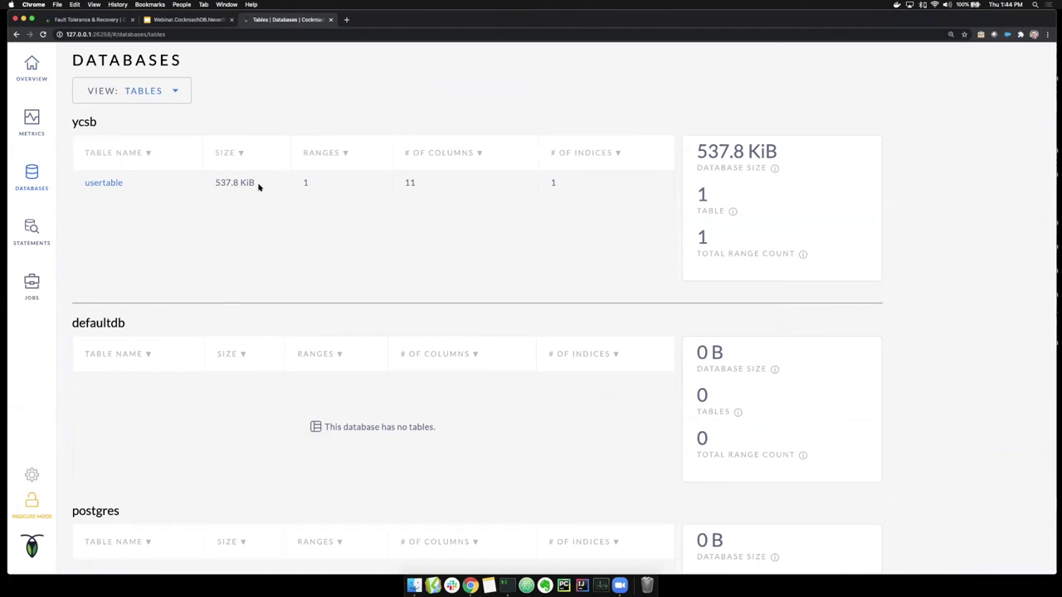
pyautogui.click(31, 121)
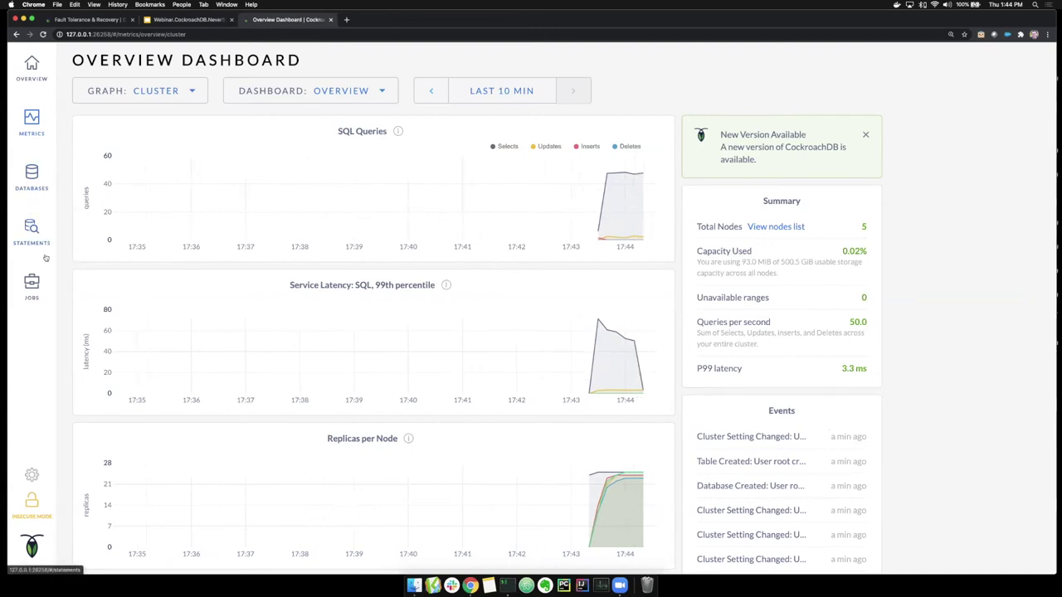
# - Open the All Nodes diagnostics report from the advanced debugging page and highlight the http-port arguments of nodes n1 and n2
pyautogui.click(34, 474)
pyautogui.scroll(-2, 214, 362)
pyautogui.scroll(-2, 240, 369)
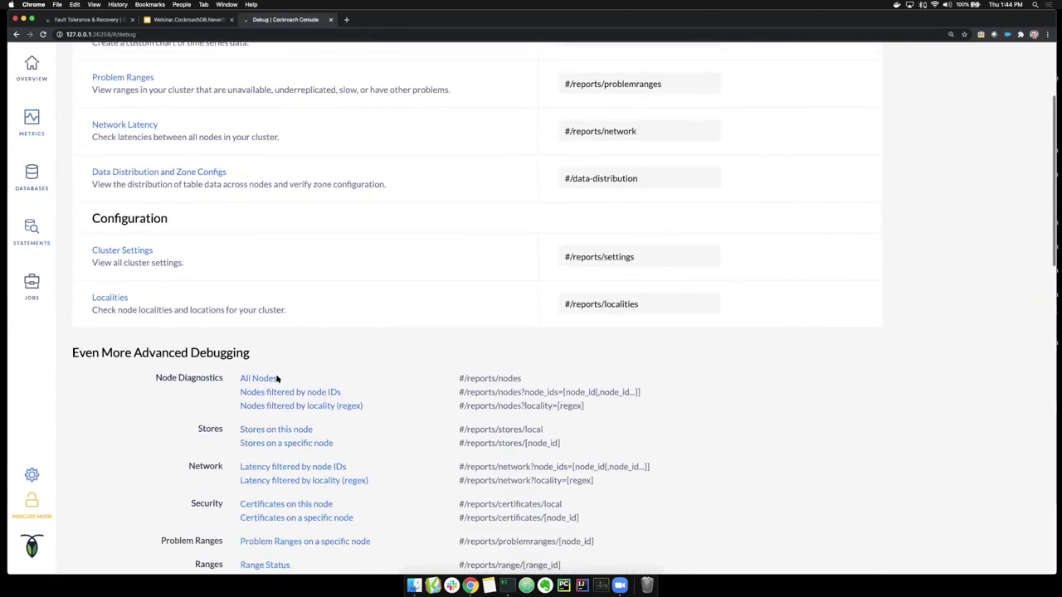
pyautogui.click(259, 376)
pyautogui.scroll(1, 311, 321)
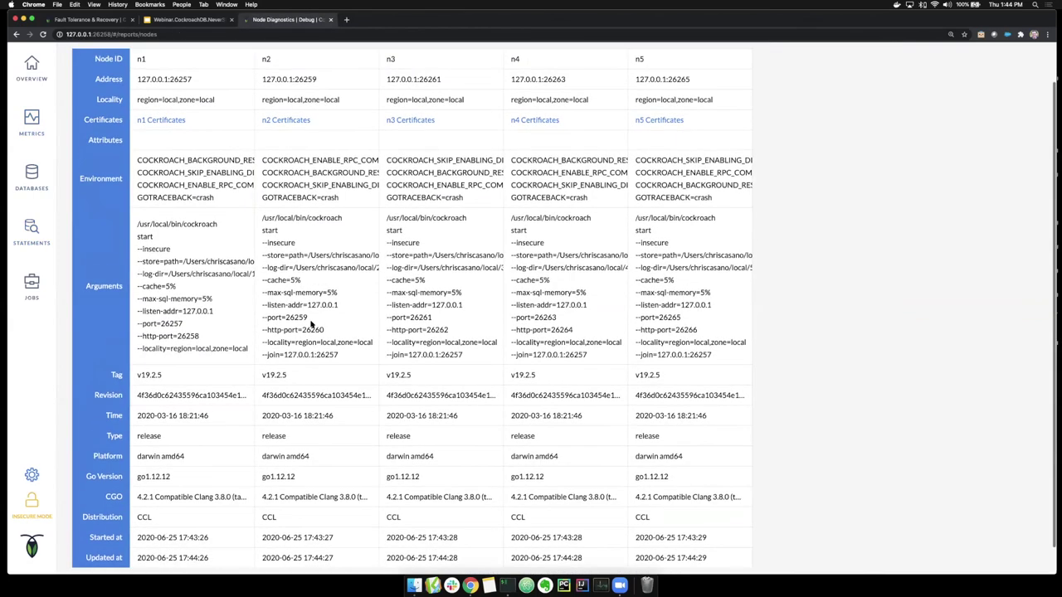
pyautogui.moveTo(140, 335); pyautogui.dragTo(198, 335)
pyautogui.scroll(2, 191, 335)
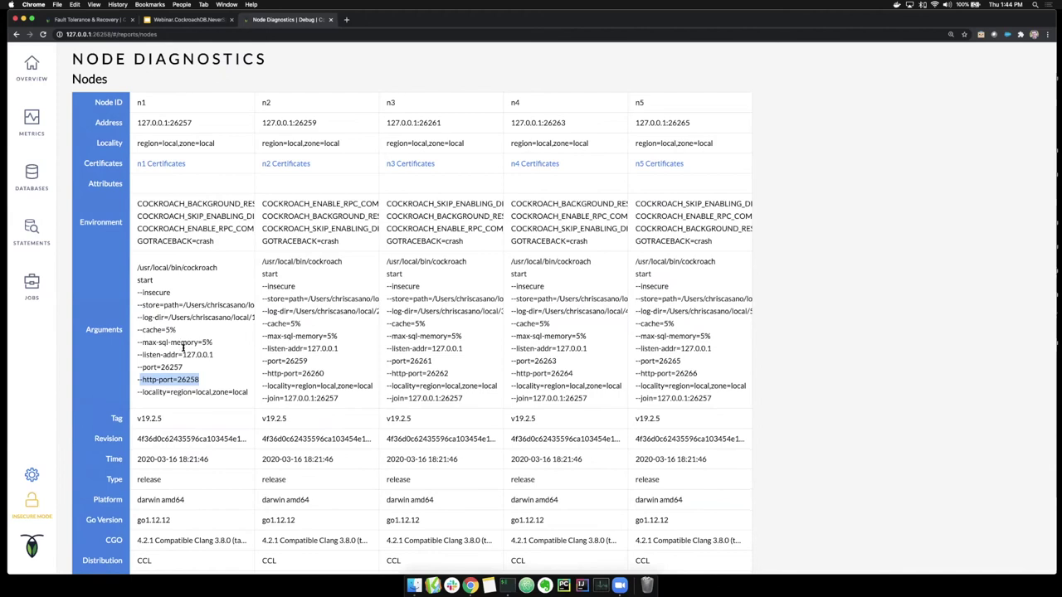
pyautogui.moveTo(301, 373); pyautogui.dragTo(324, 374)
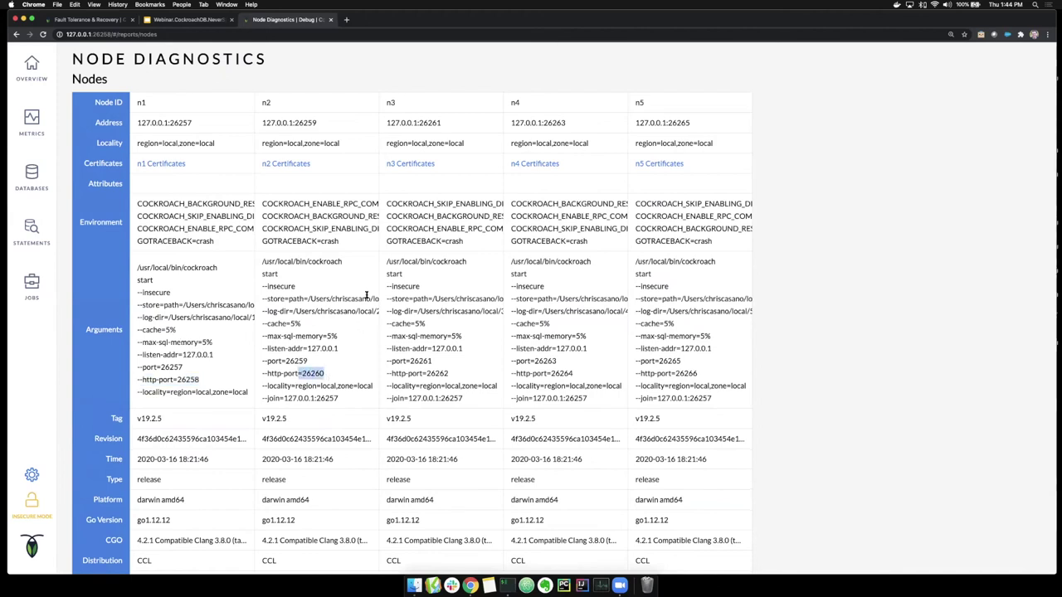
# - Check the node versions in the Cluster Overview, and let the script in iTerm start the node upgrades
pyautogui.click(33, 69)
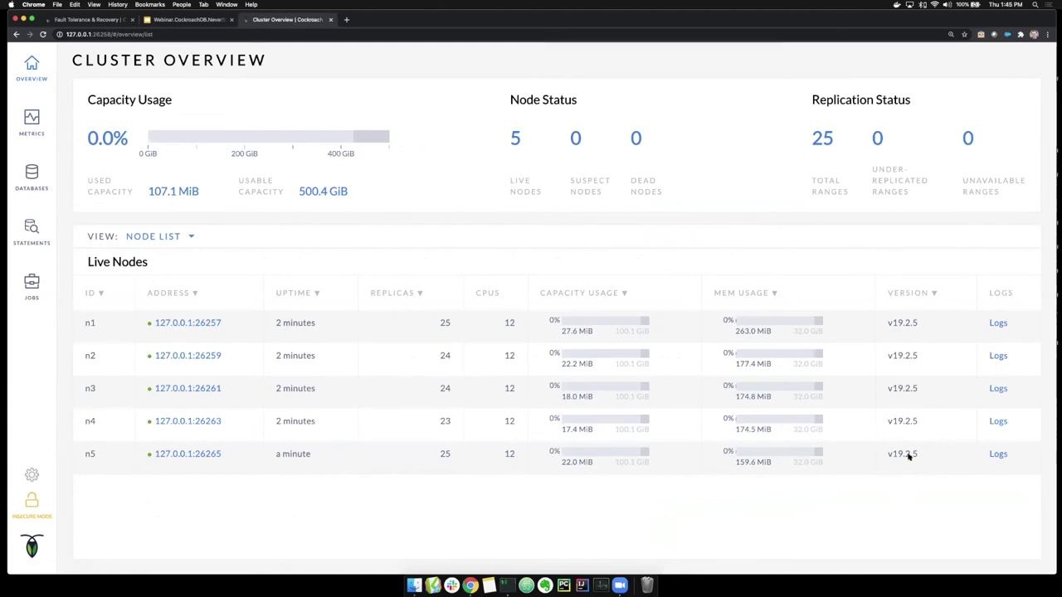
pyautogui.press('super+Tab')
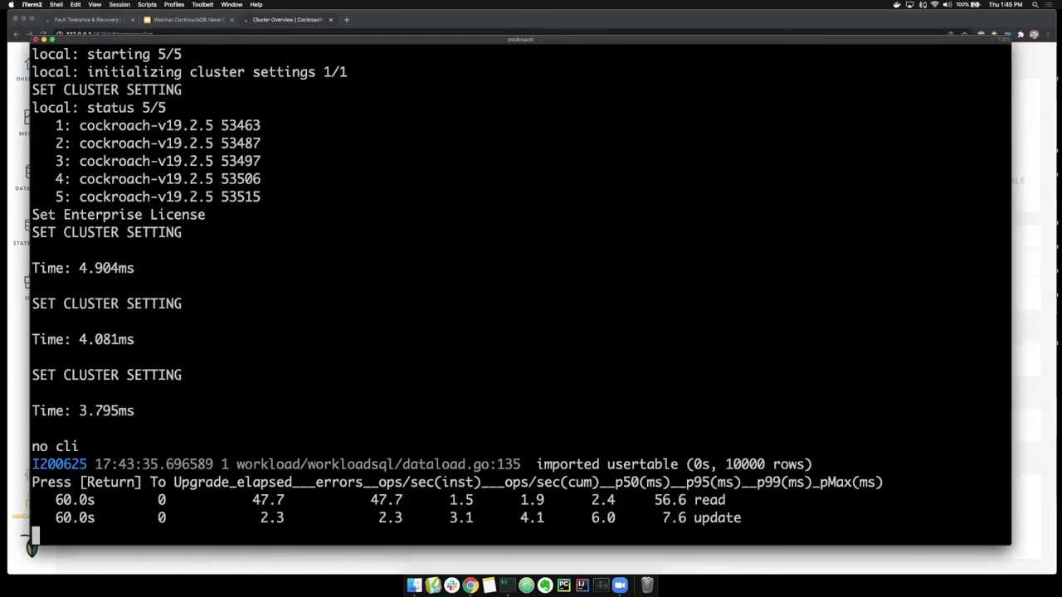
pyautogui.press('Return')
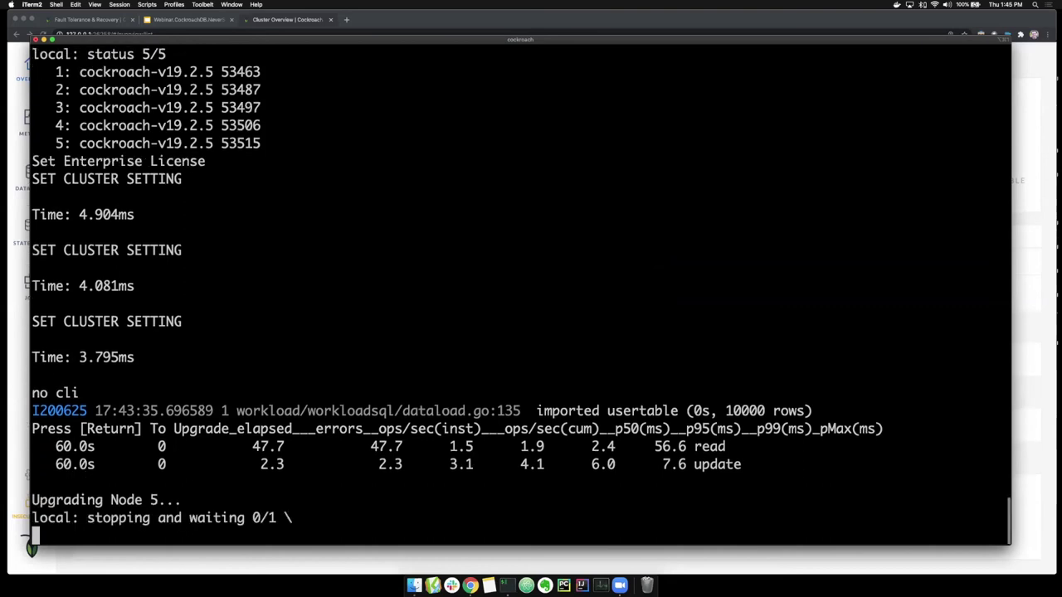
# - Switch to Chrome, dismiss the software-release sign-up banner on the overview, and close the New Version Available notice on the Metrics dashboard
pyautogui.press('super+Tab')
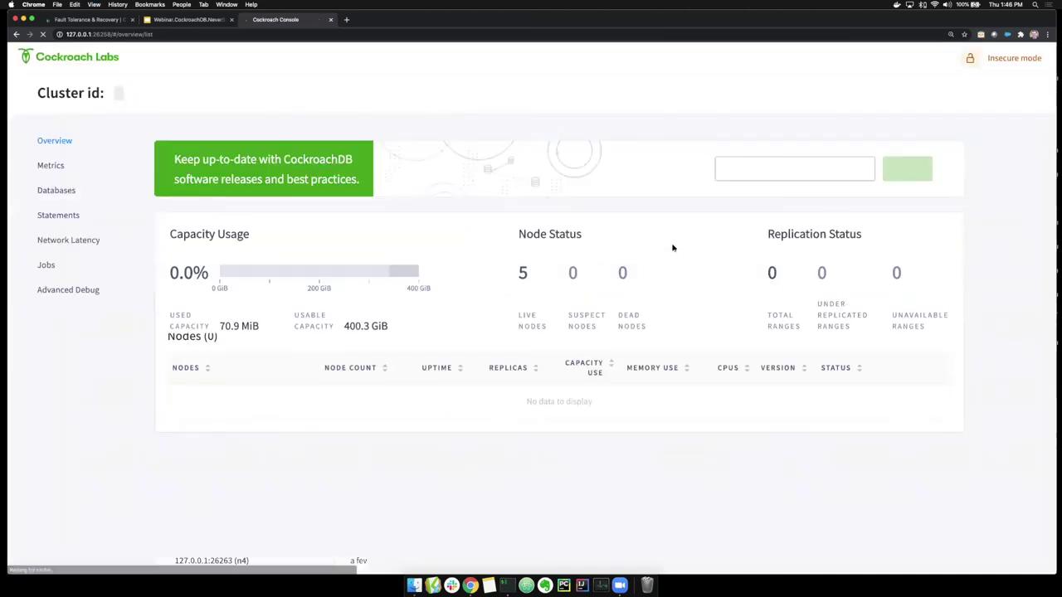
pyautogui.click(948, 154)
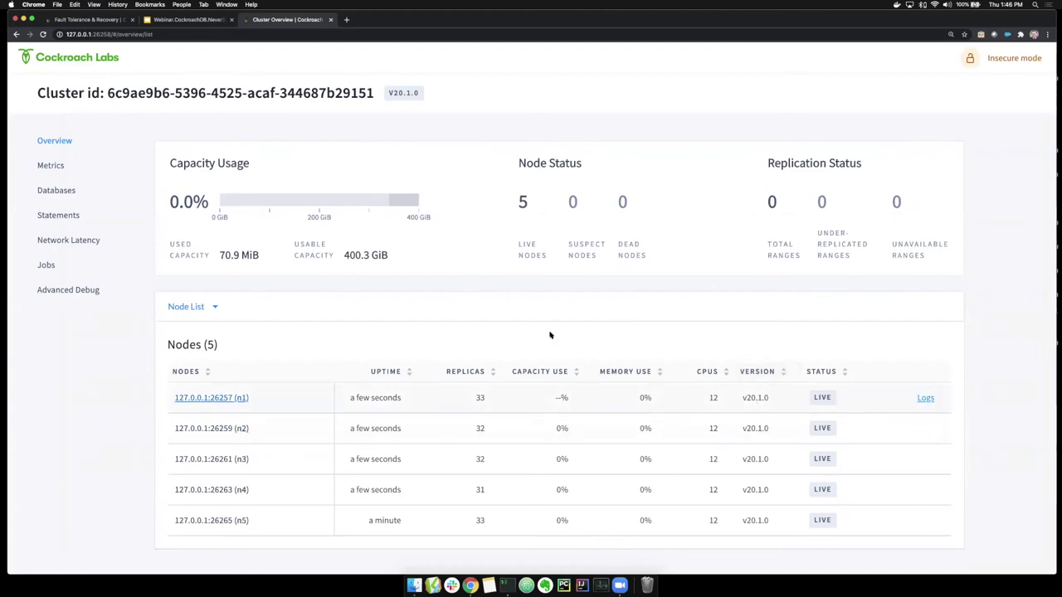
pyautogui.click(46, 167)
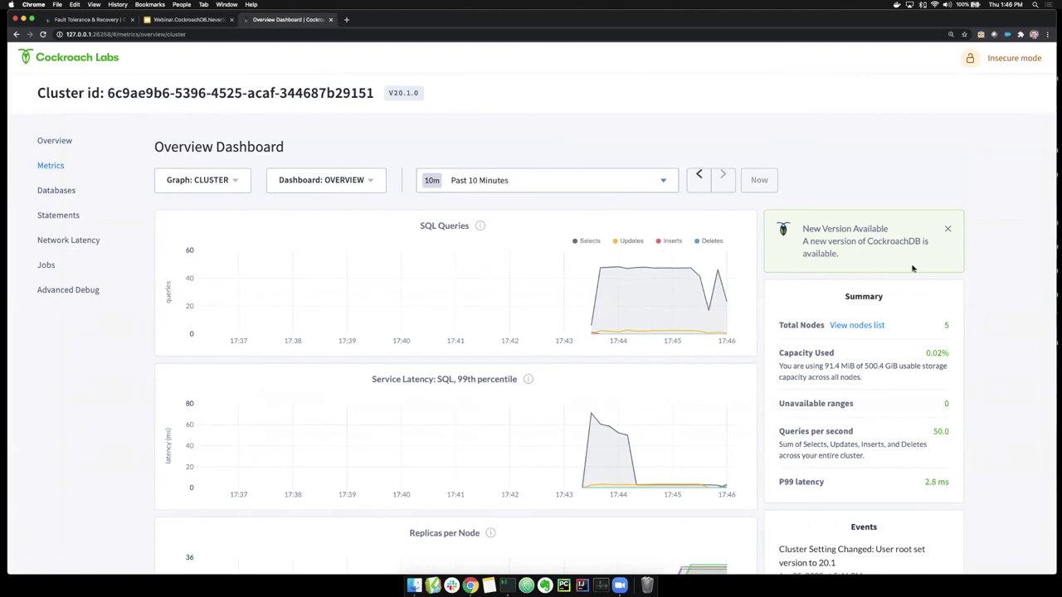
pyautogui.click(948, 229)
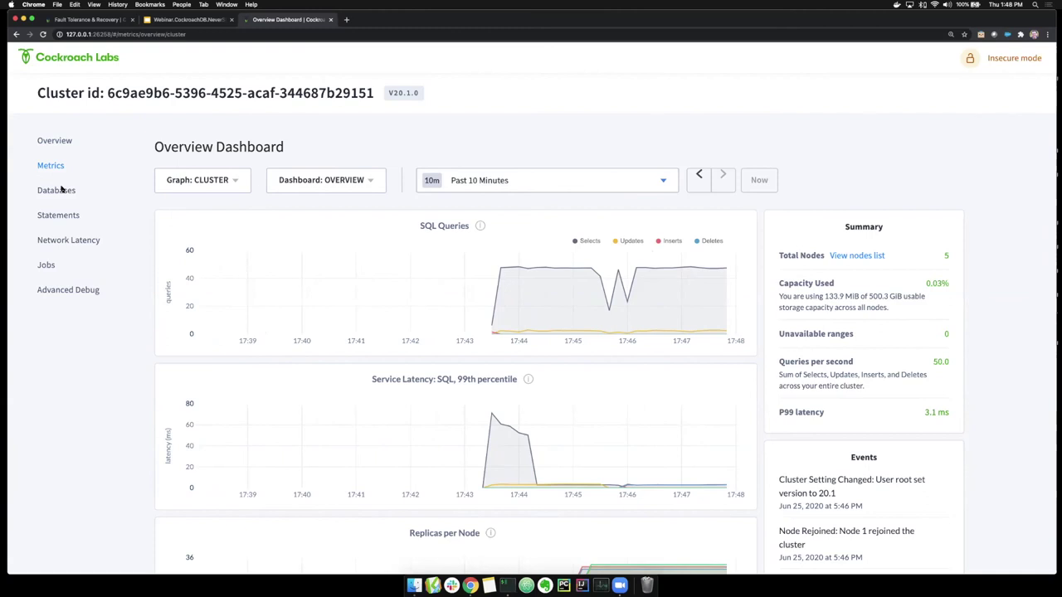
# - Examine the upgraded nodes in the cluster overview and the query, latency and replica graphs on the Metrics dashboard
pyautogui.click(55, 141)
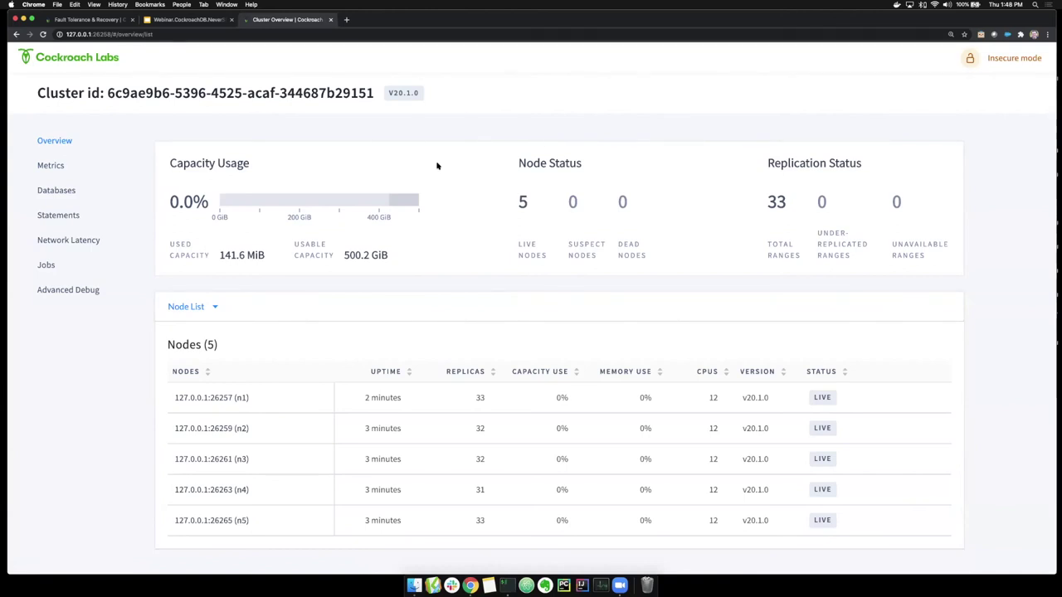
pyautogui.click(49, 167)
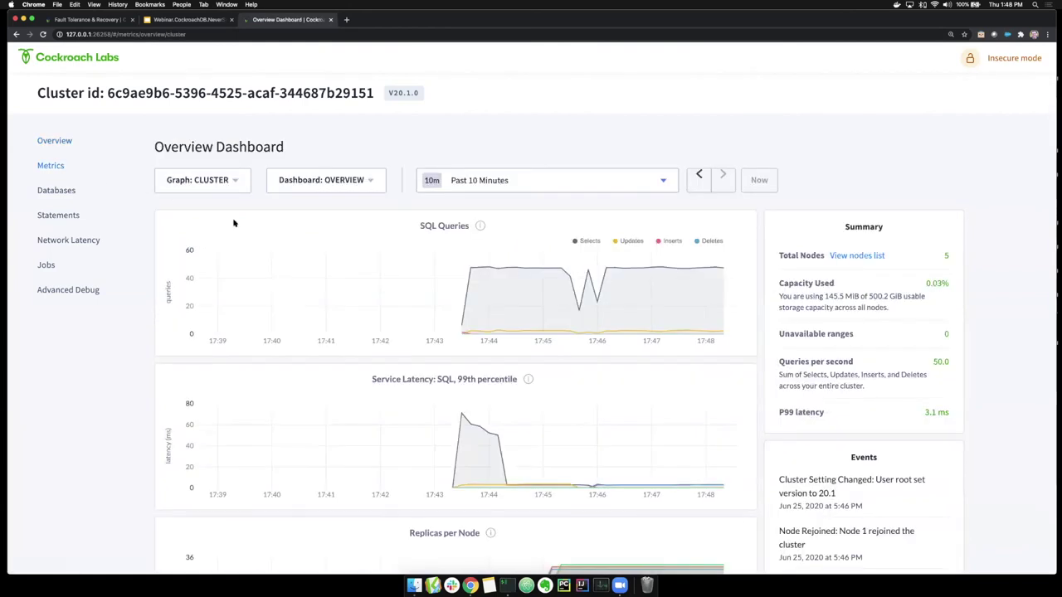
pyautogui.scroll(-2, 365, 249)
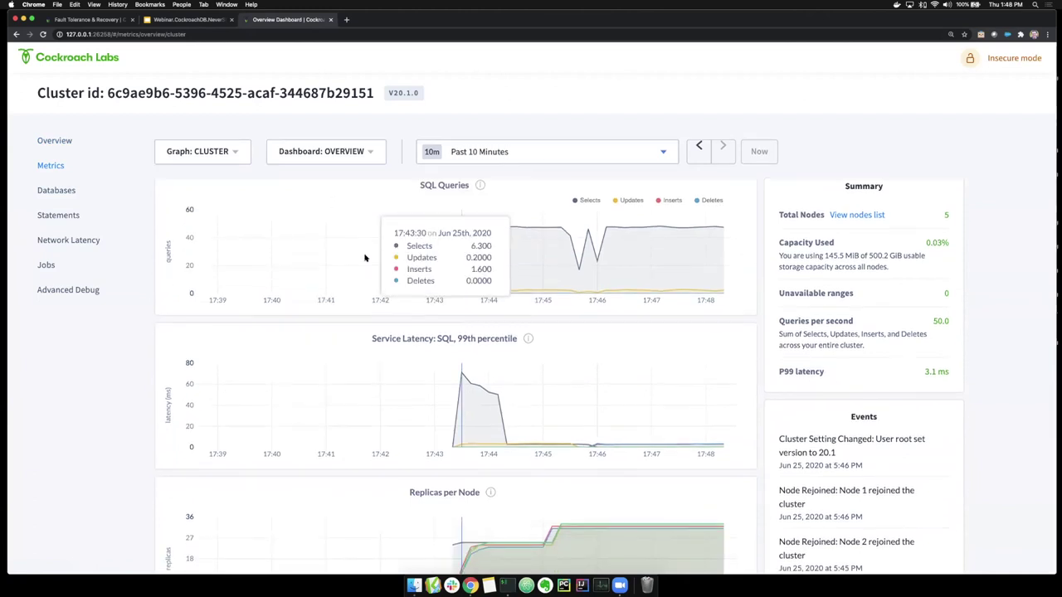
pyautogui.scroll(-2, 364, 258)
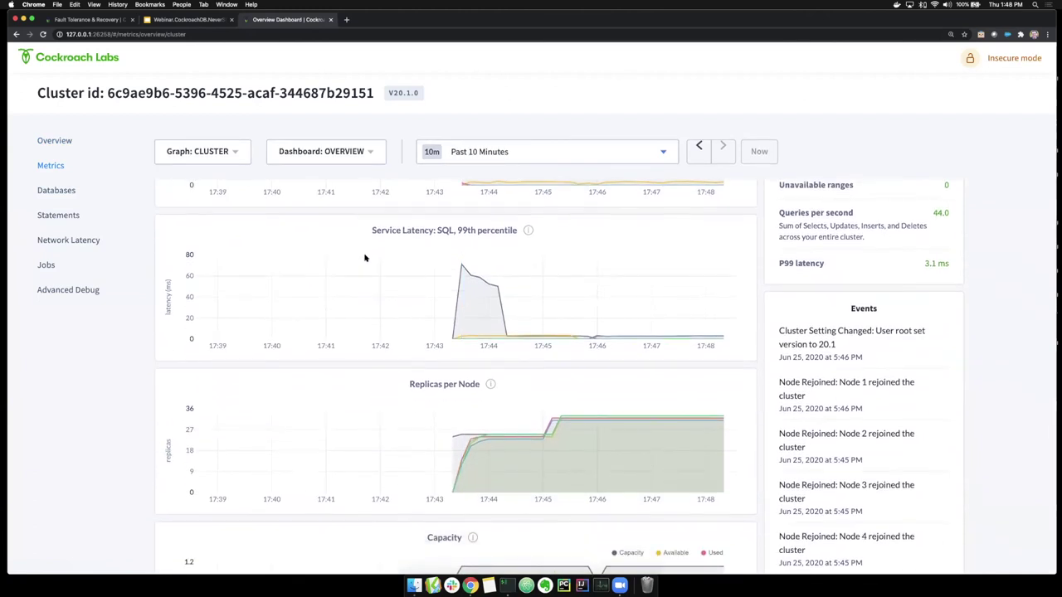
pyautogui.scroll(1, 364, 258)
pyautogui.scroll(3, 364, 258)
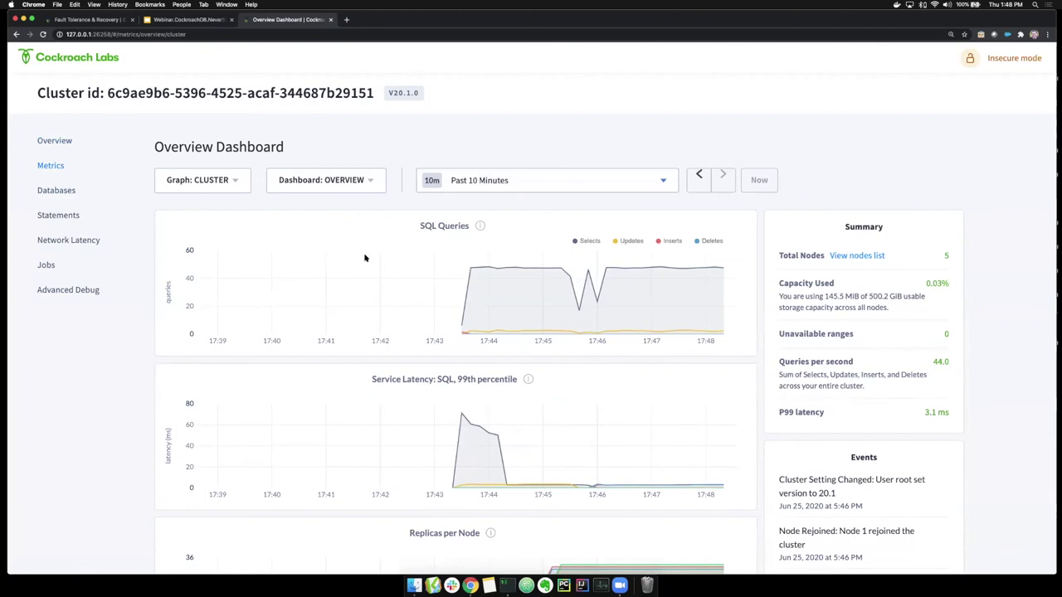